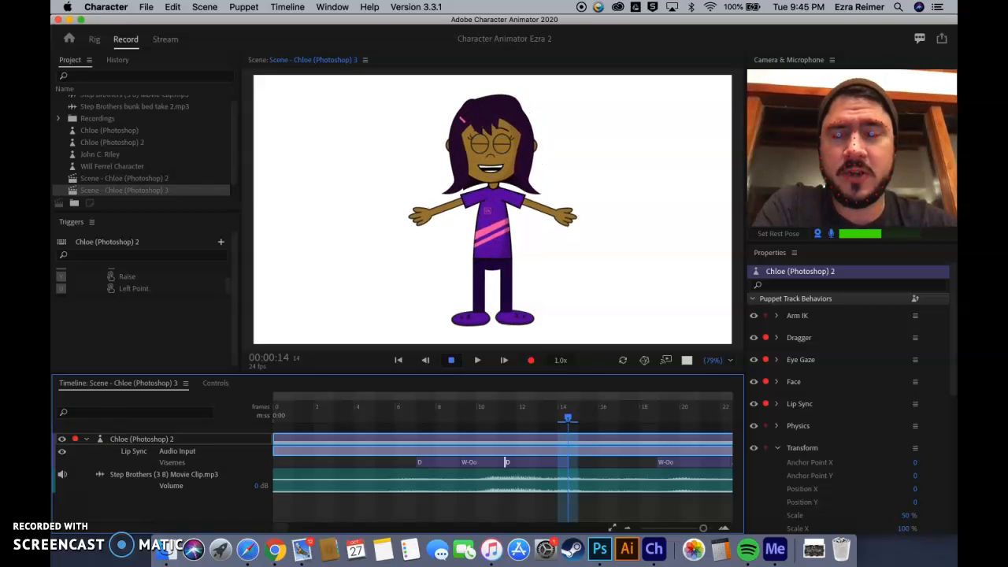
Step: Return the playhead to the first frame and disarm the Lip Sync behavior for recording
left_click(399, 360)
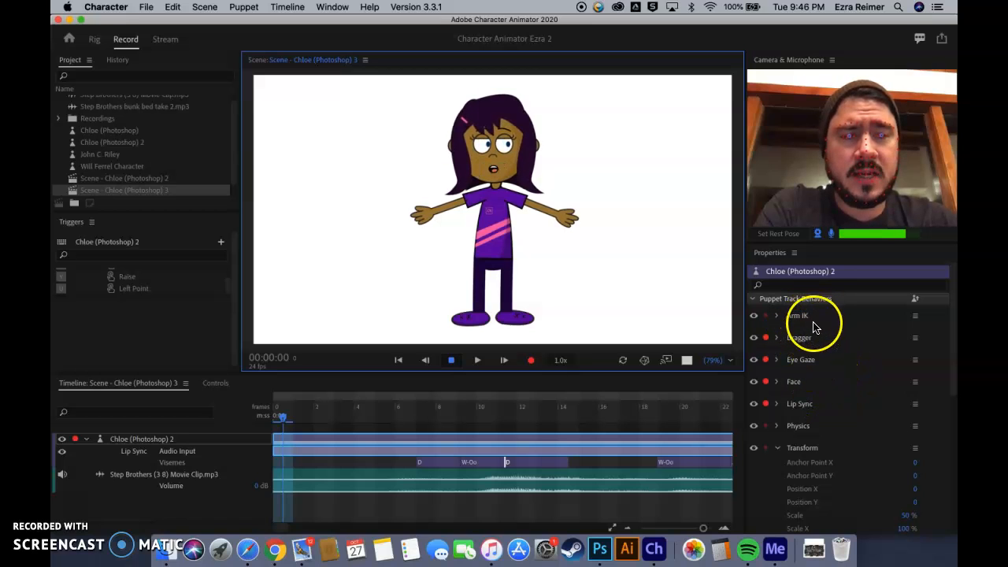
left_click(765, 404)
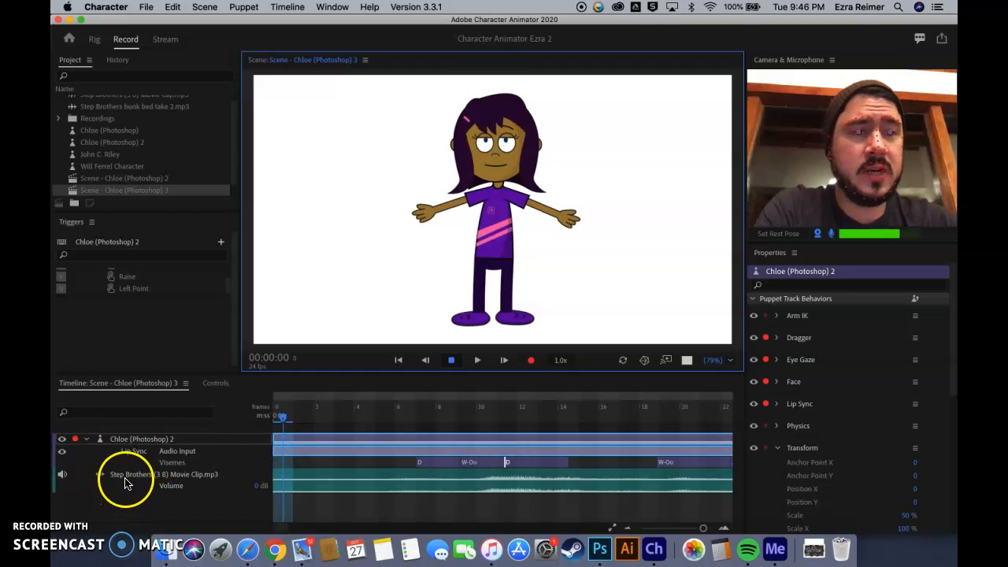
left_click(766, 405)
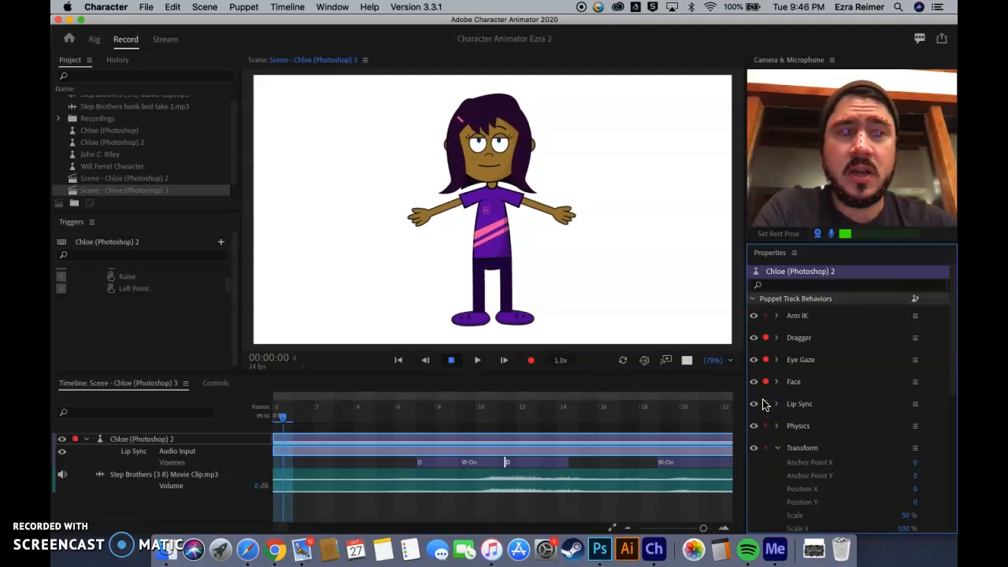
left_click(763, 405)
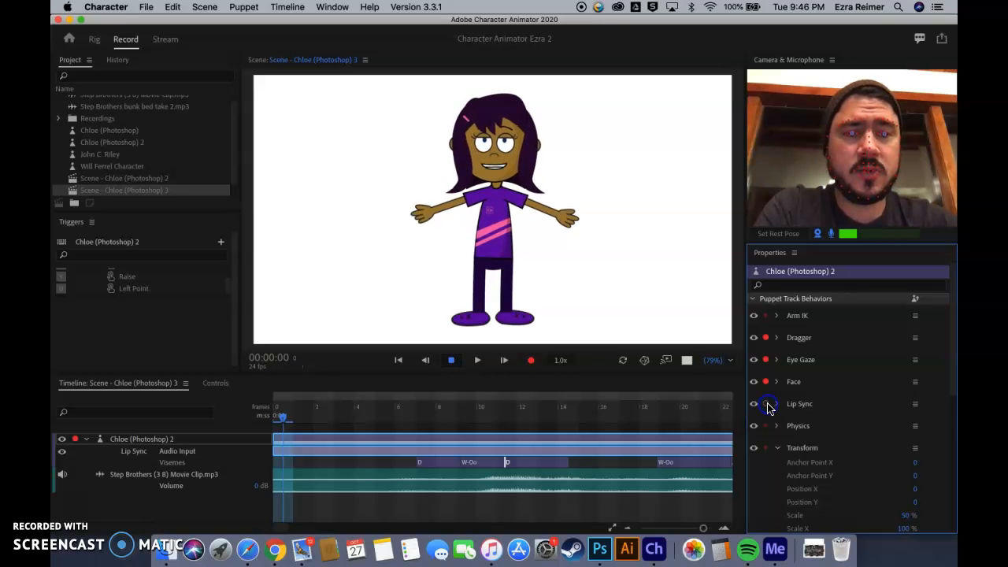
Step: Turn off the microphone input while leaving the camera input on
left_click(831, 234)
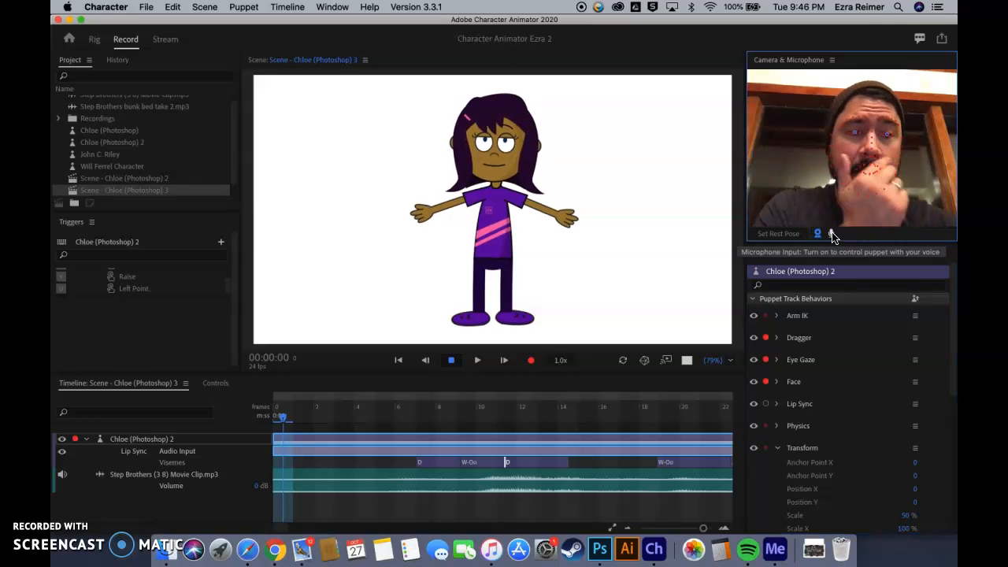
left_click(832, 235)
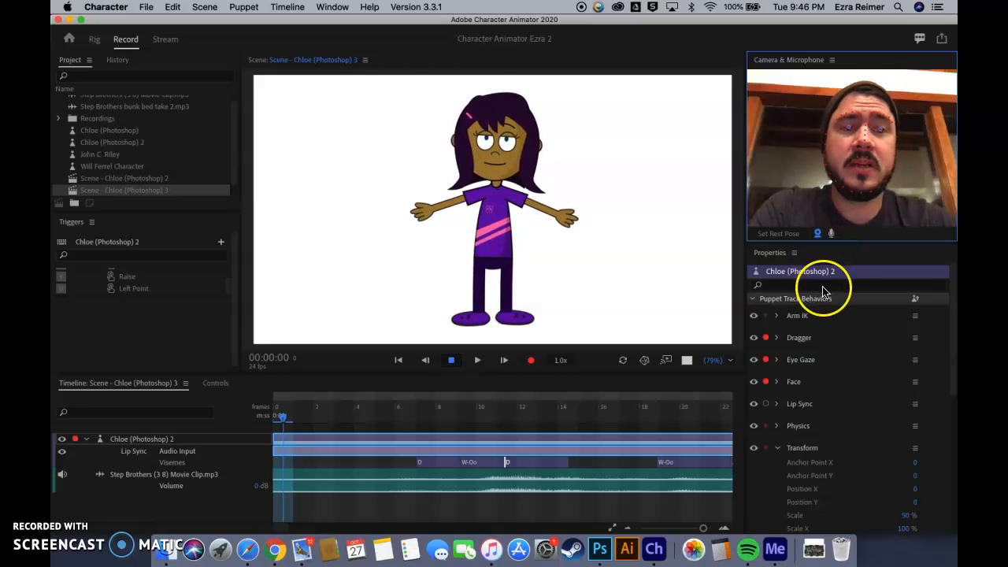
left_click(816, 234)
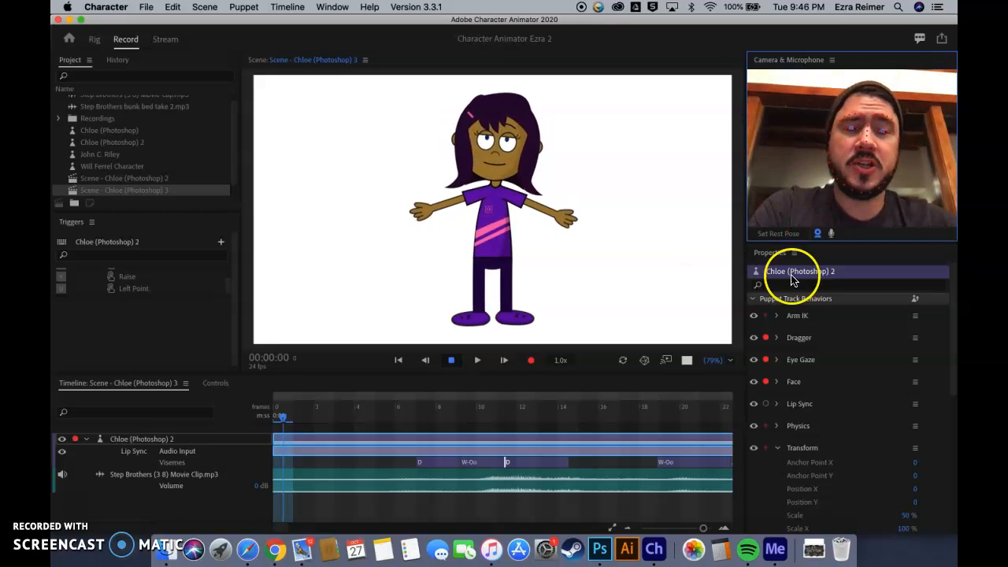
Step: Disarm the Dragger and Eye Gaze behaviors, leaving Face armed for recording
left_click(765, 337)
left_click(766, 360)
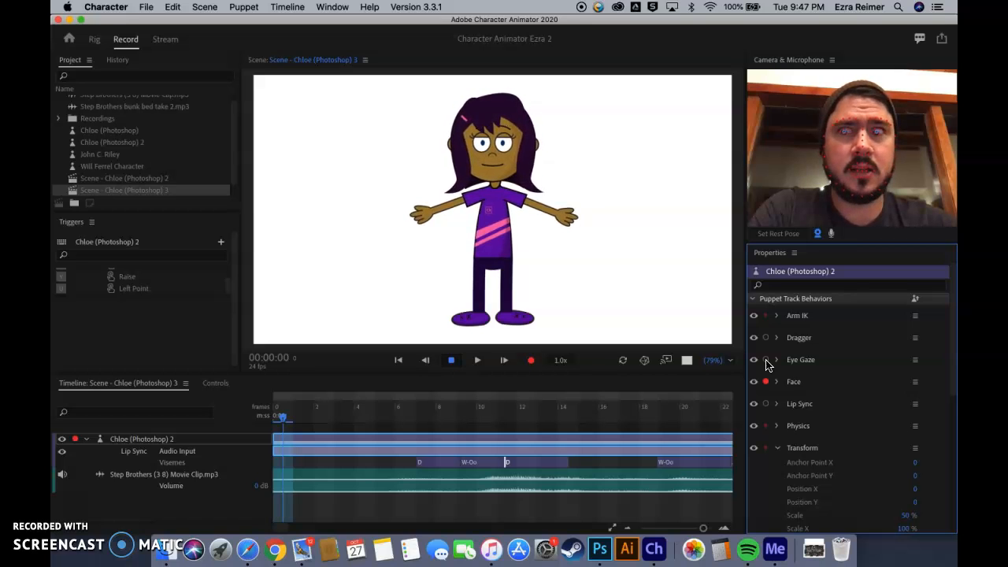
left_click(767, 363)
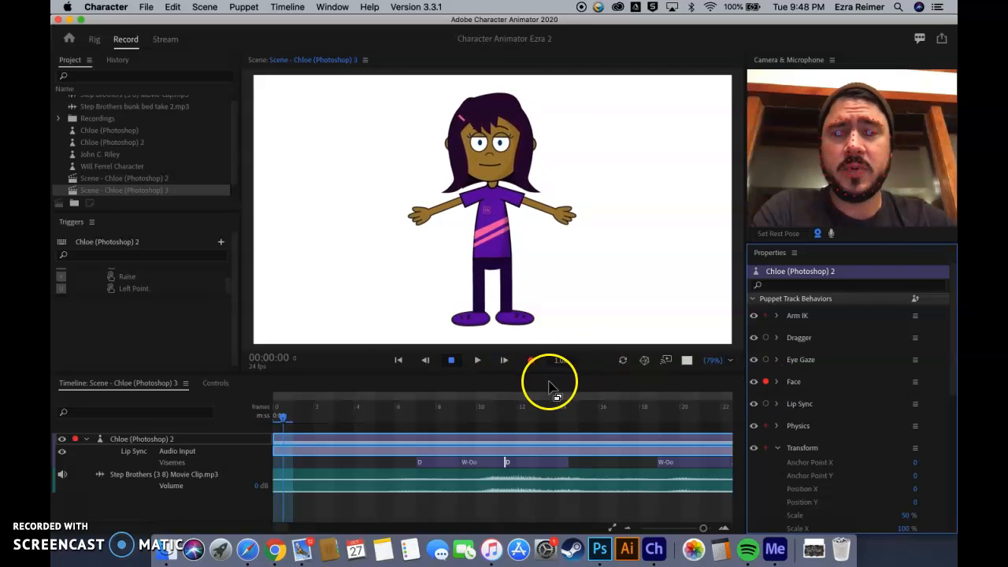
Step: Collapse the Transform properties and record a Face performance from the first frame to just past the end of the audio clip
left_click(400, 360)
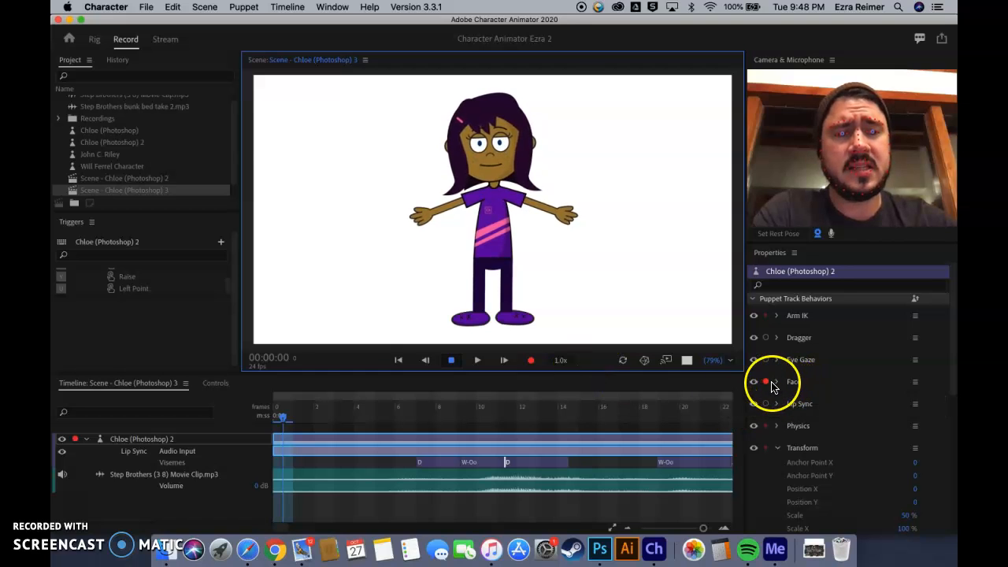
scroll(789, 431, "down", 4)
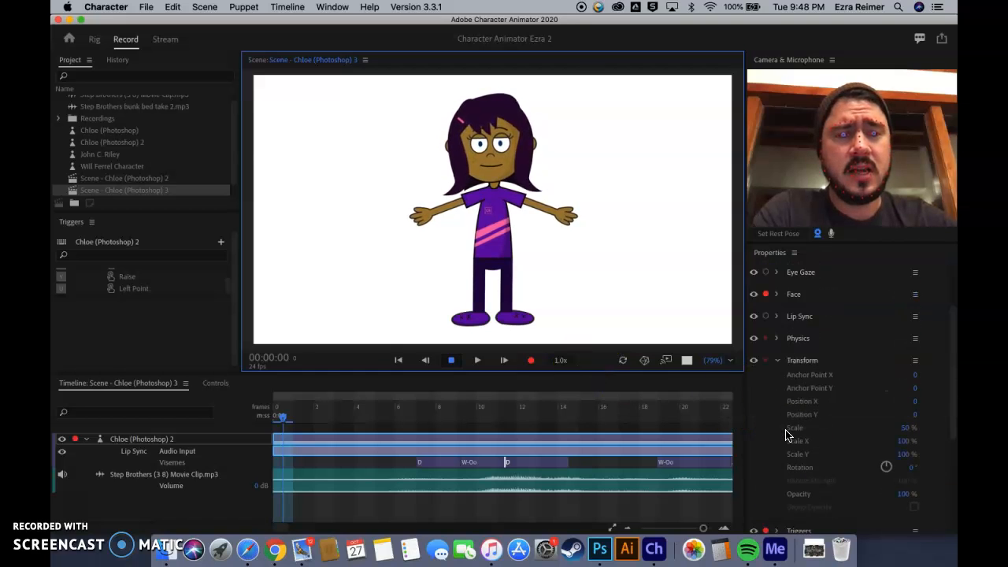
left_click(779, 361)
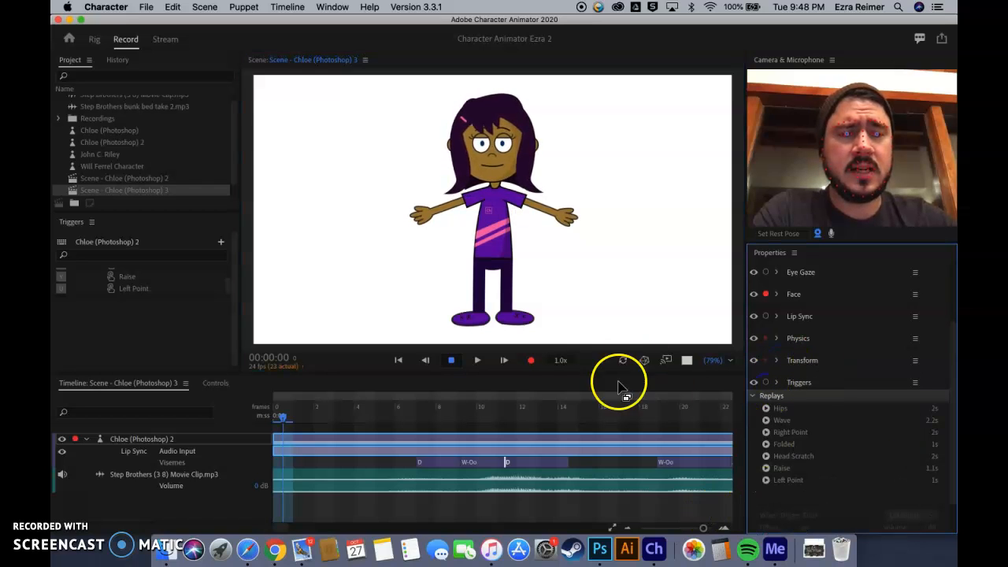
scroll(833, 367, "up", 3)
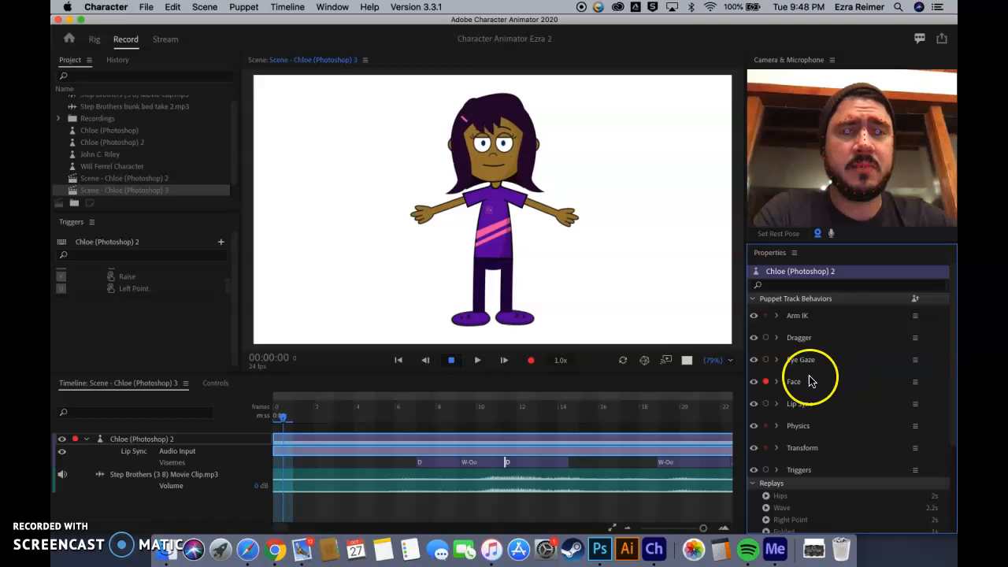
left_click(531, 359)
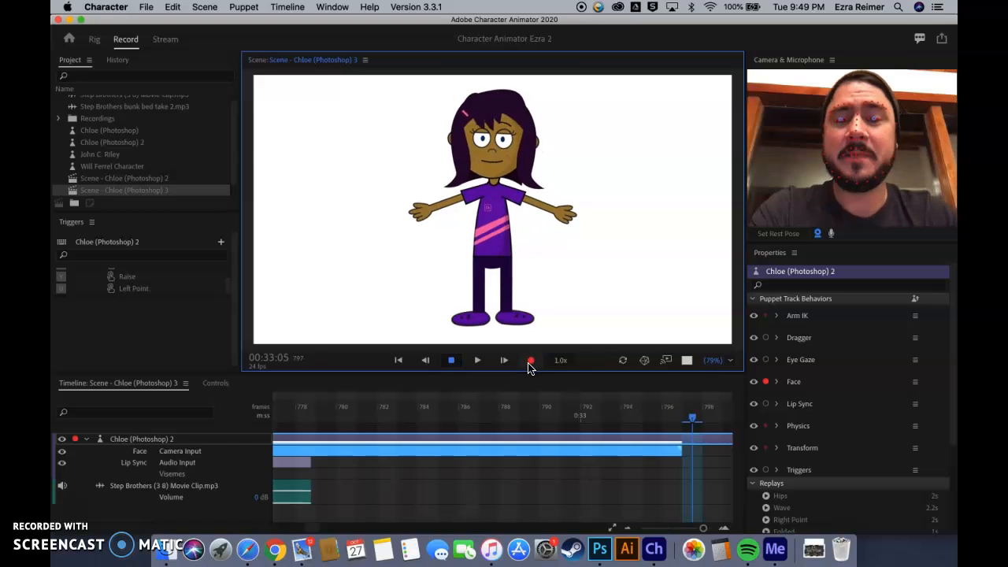
left_click(523, 376)
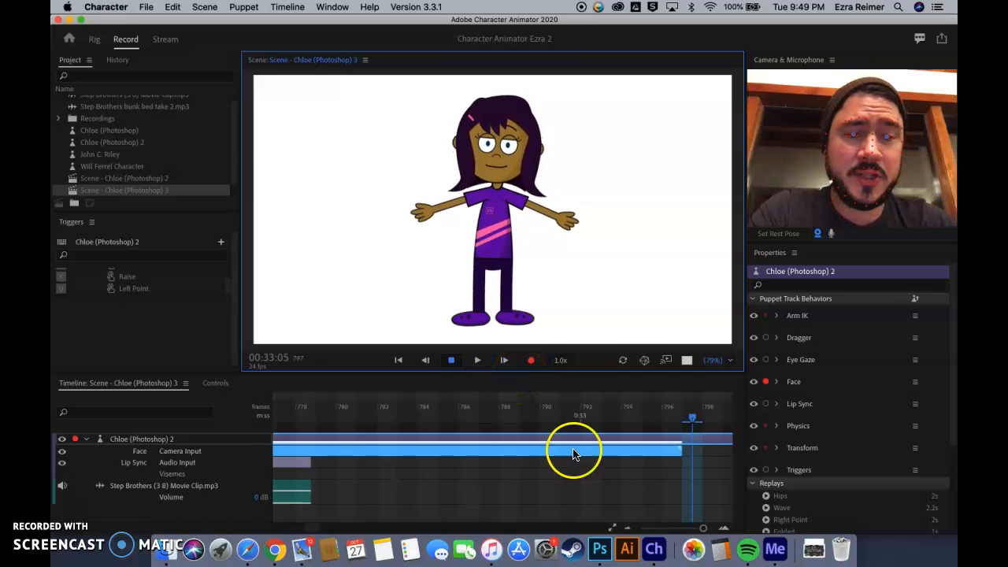
Step: Trim the end of the Chloe (Photoshop) 2 puppet track to match the end of the movie audio clip
left_click_drag(702, 530, 654, 530)
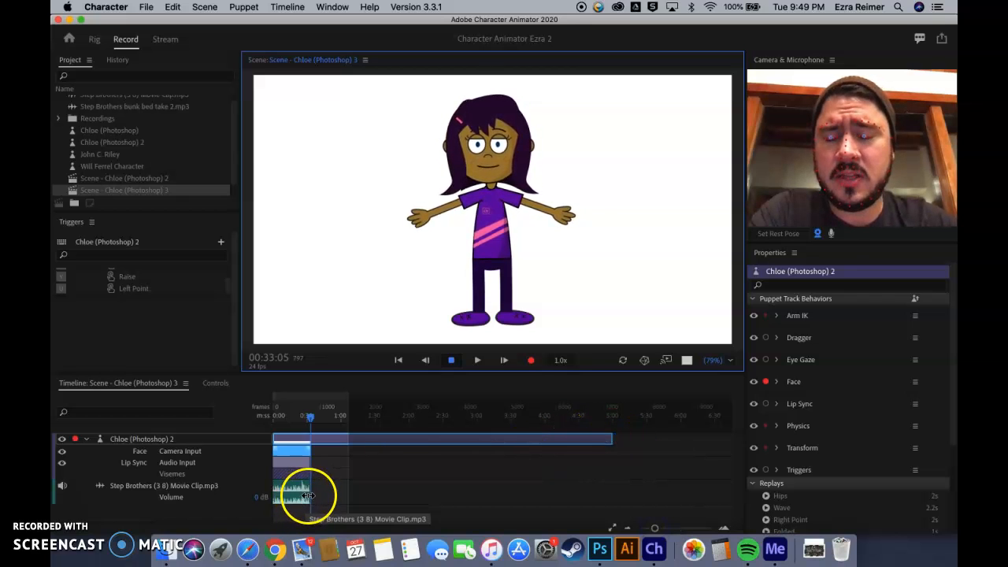
left_click(600, 439)
left_click_drag(600, 439, 318, 459)
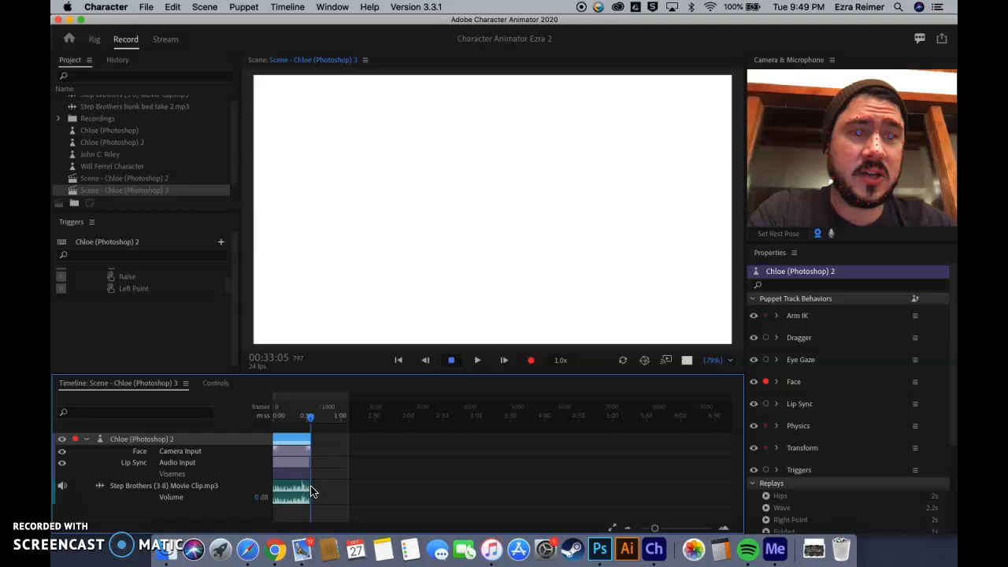
left_click(335, 479)
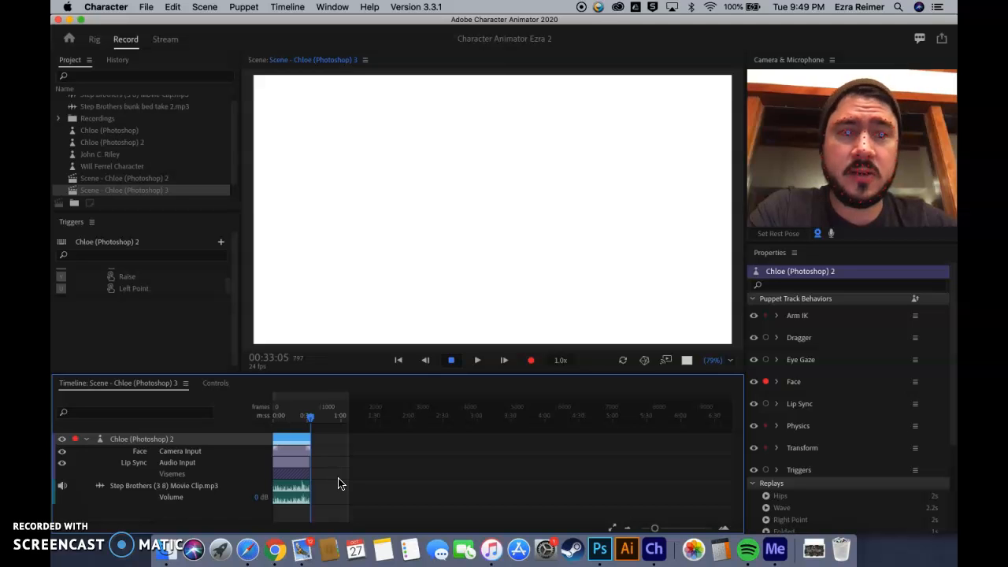
Step: Play back the opening seconds of the recorded Face performance from the start of the scene
left_click(397, 360)
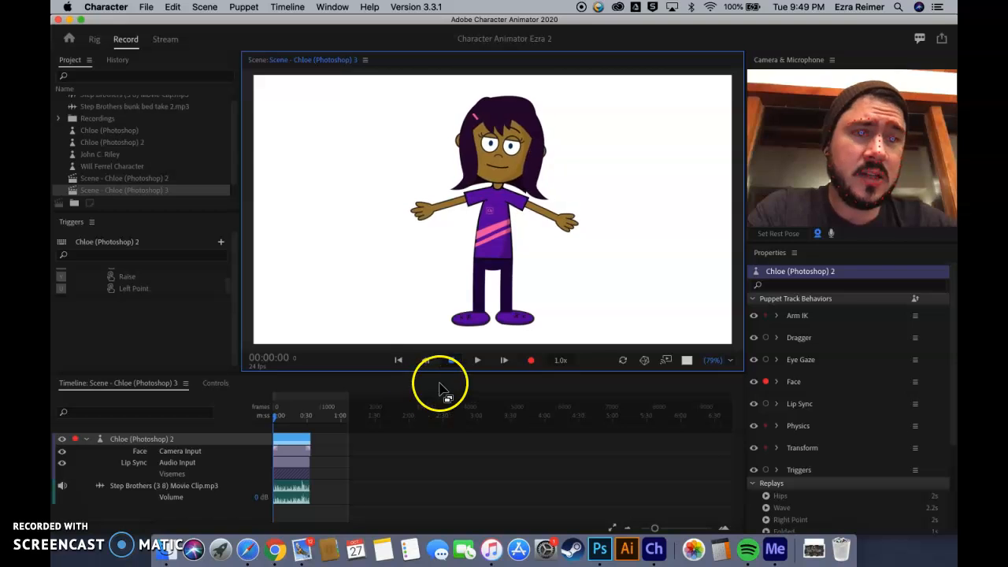
left_click(477, 360)
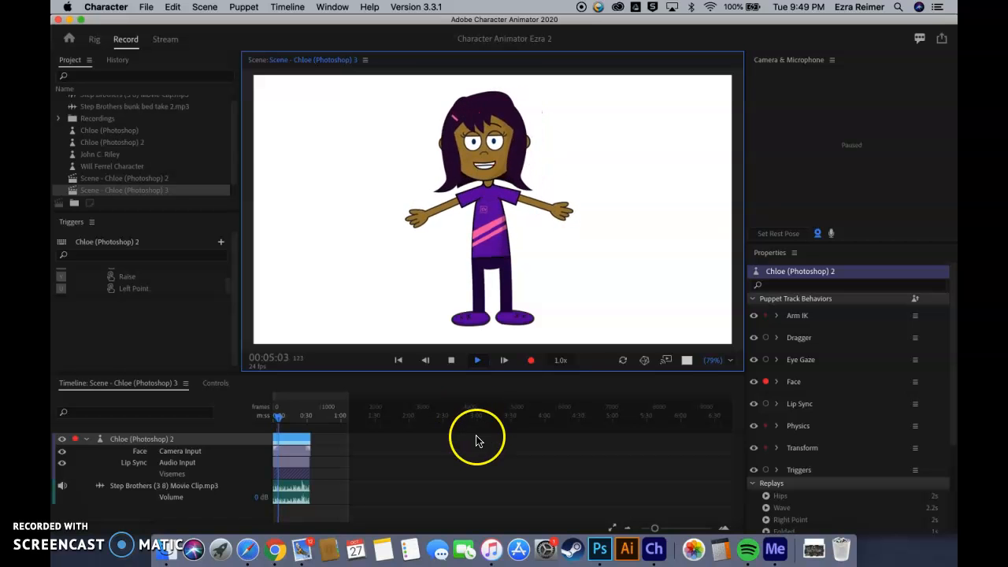
left_click(453, 360)
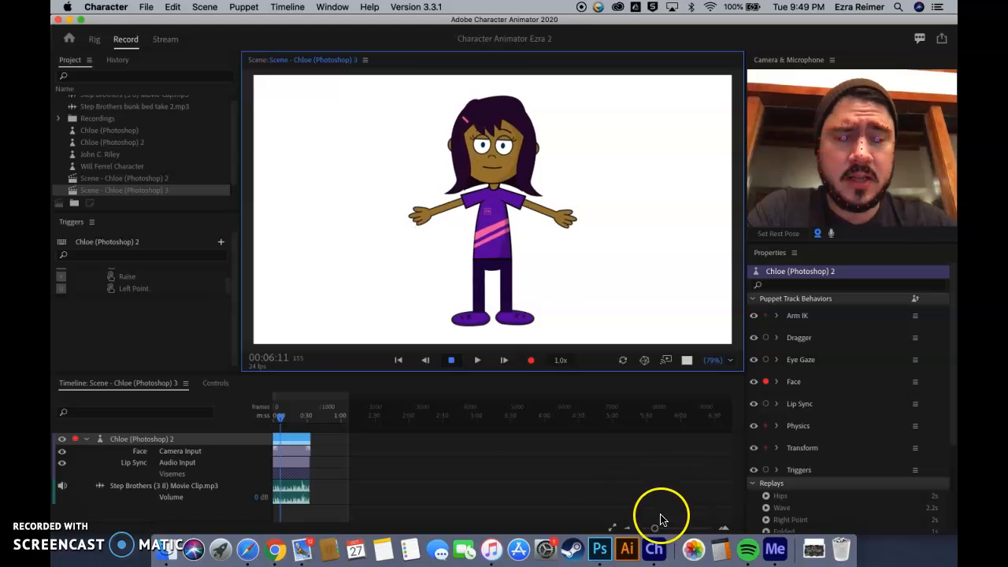
Step: Examine the Face and Lip Sync takes nested under the Chloe (Photoshop) 2 track
left_click_drag(655, 528, 679, 529)
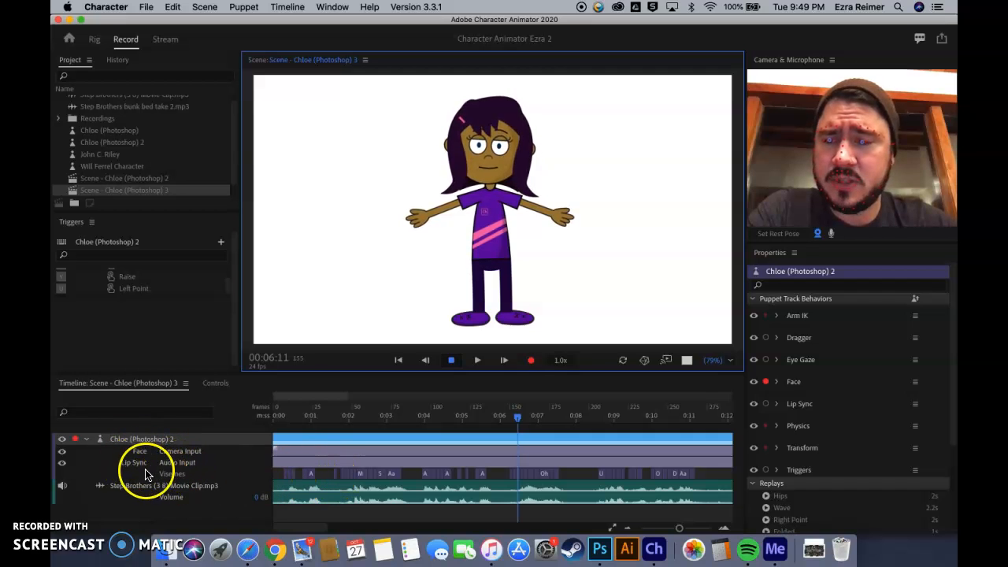
left_click(87, 440)
left_click(86, 441)
left_click(87, 441)
left_click(87, 441)
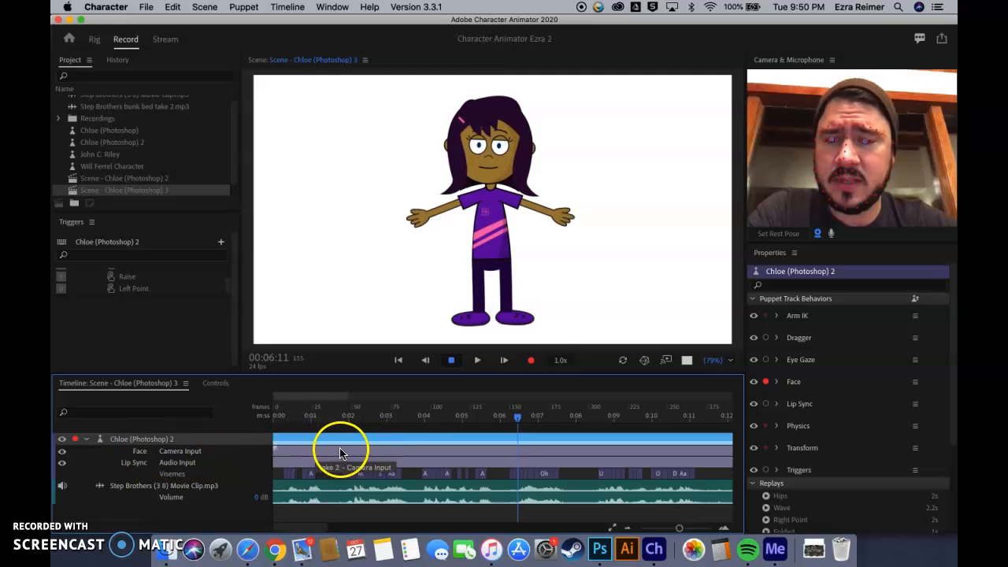
left_click(401, 455)
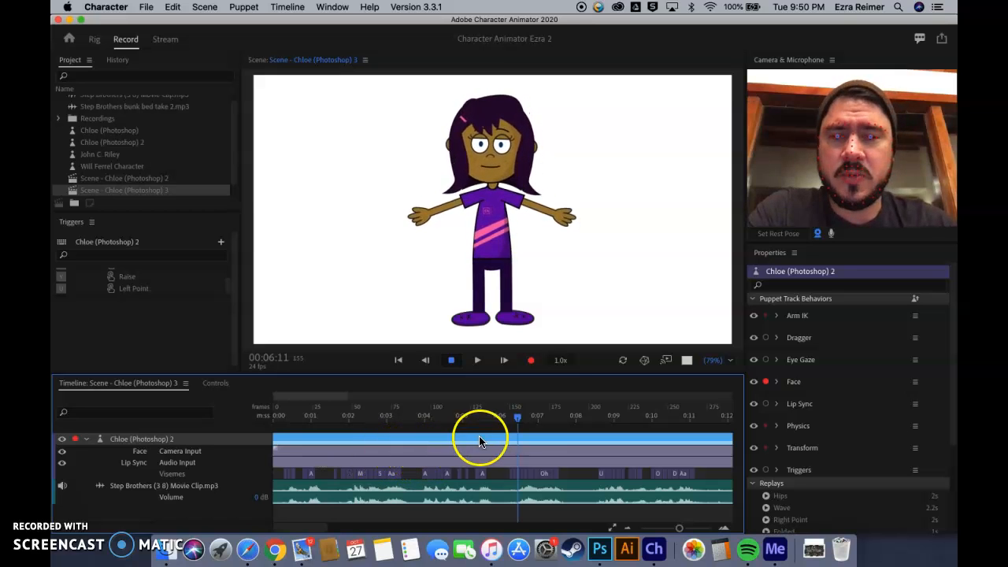
Step: Record a second Face take with a tilted head from 00:07:01 to about 00:08:22
left_click_drag(517, 424, 422, 425)
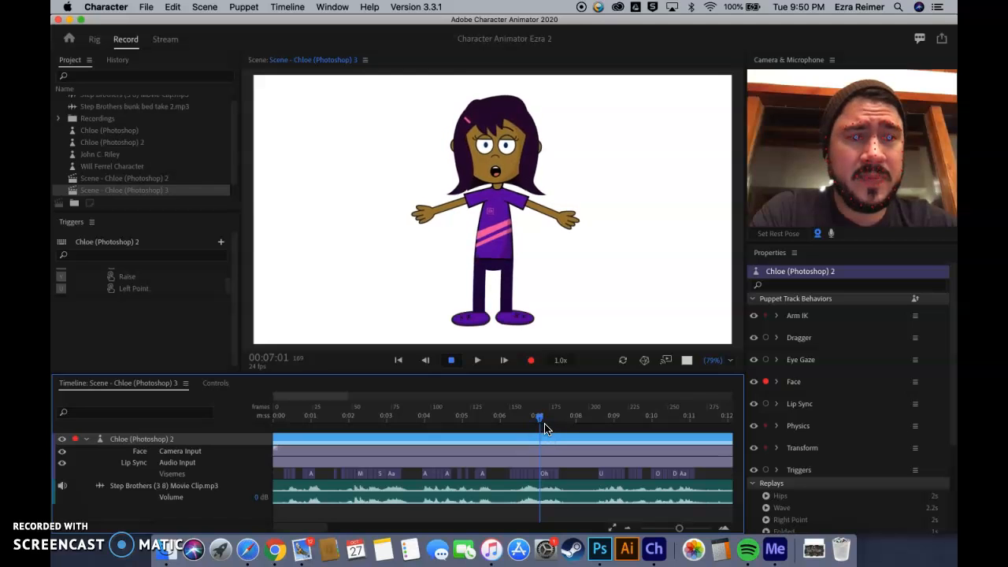
left_click(540, 388)
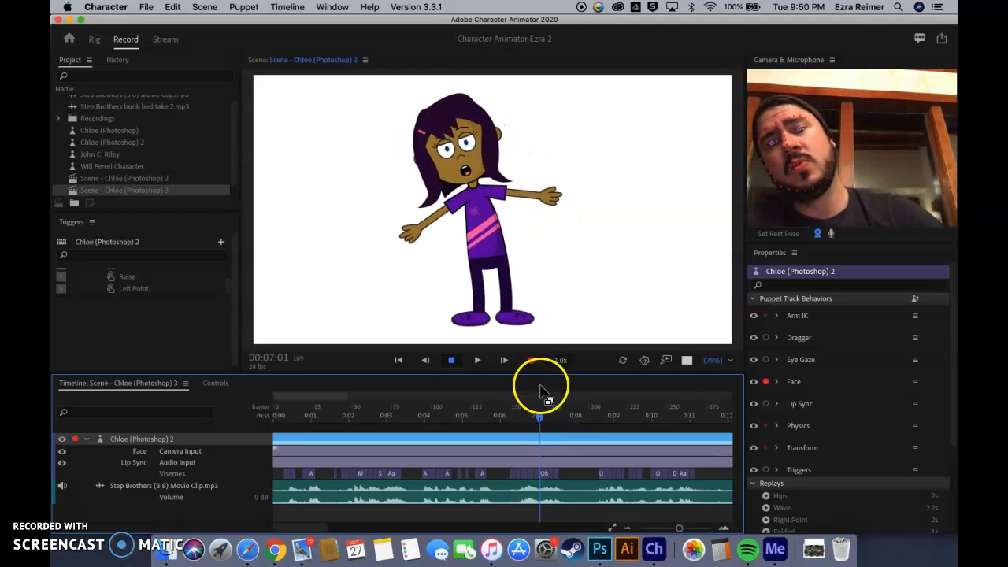
left_click(532, 362)
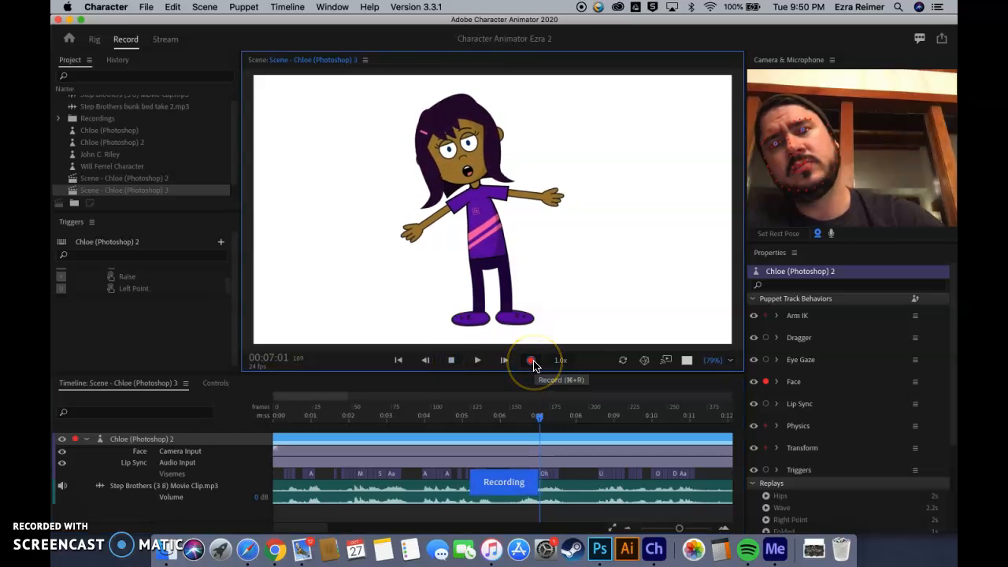
left_click(533, 362)
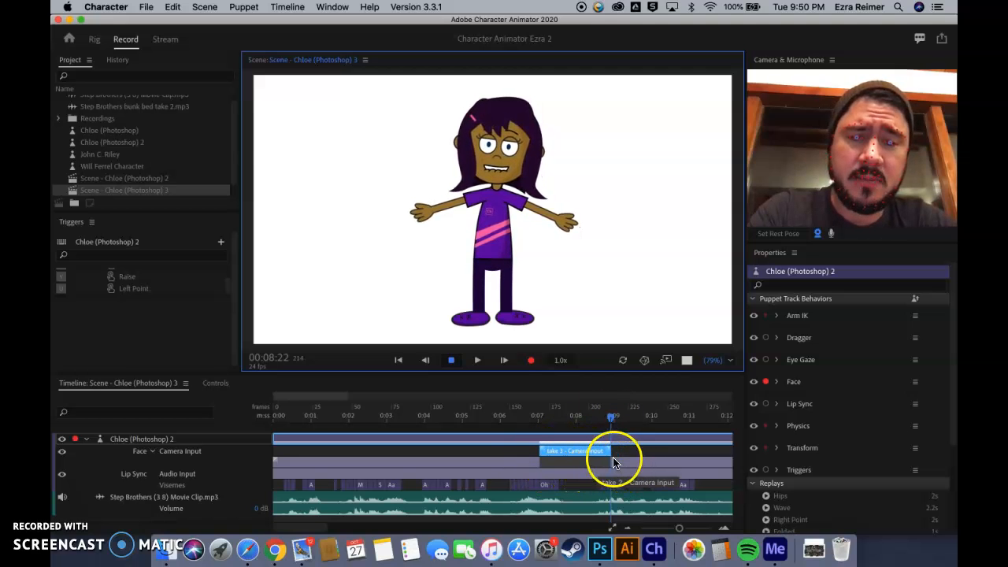
Step: Play back the section around the new head-tilt take to review its transitions
left_click_drag(613, 418, 497, 419)
left_click(477, 360)
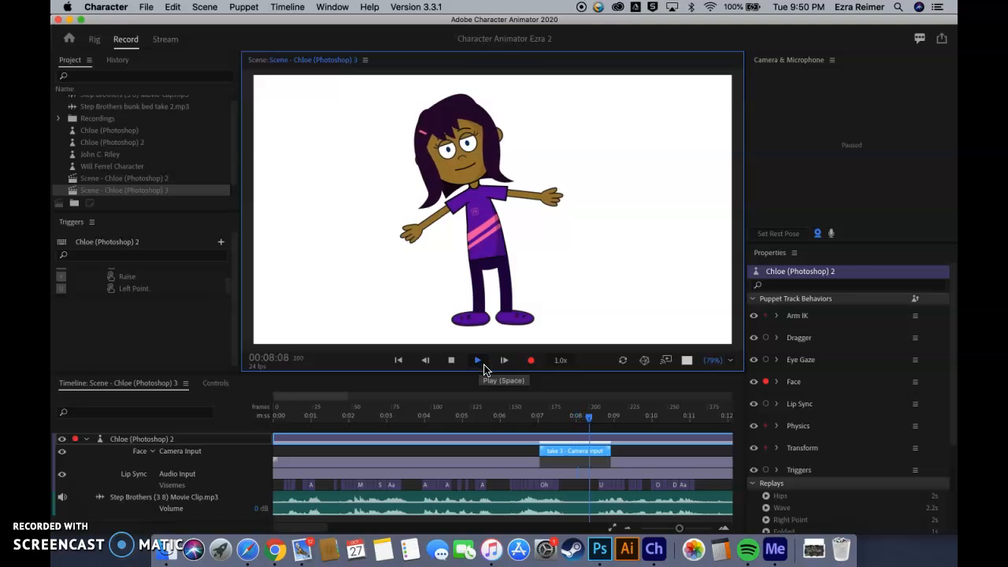
left_click(451, 362)
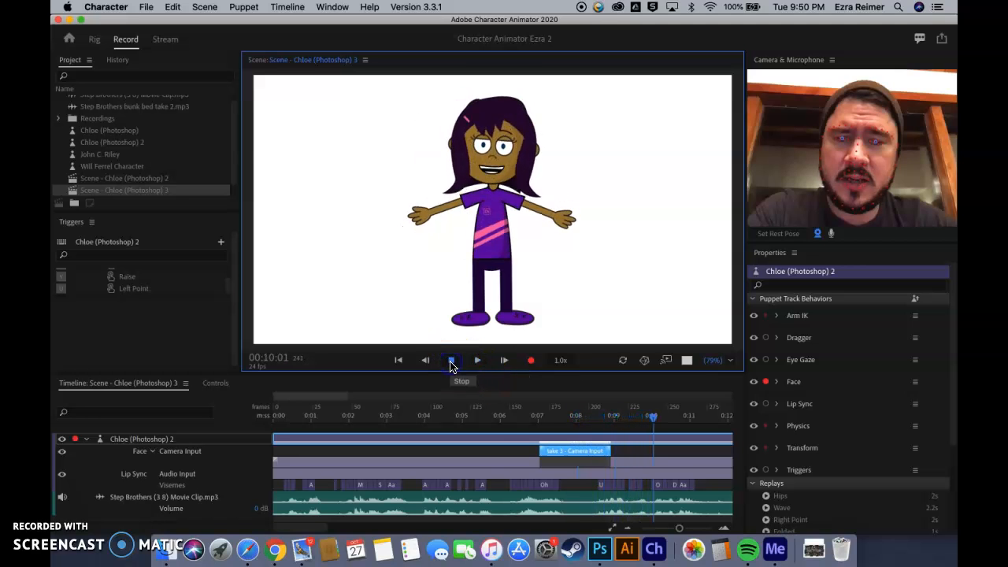
Step: Add blends at both ends of the head-tilt camera take and play the section back from about 00:05:16
left_click(543, 448)
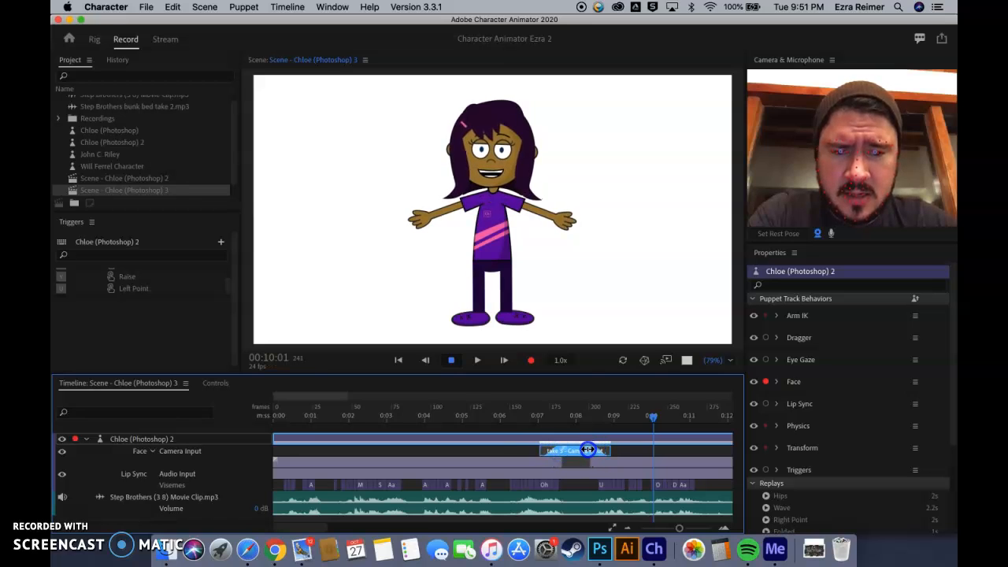
left_click_drag(652, 420, 490, 423)
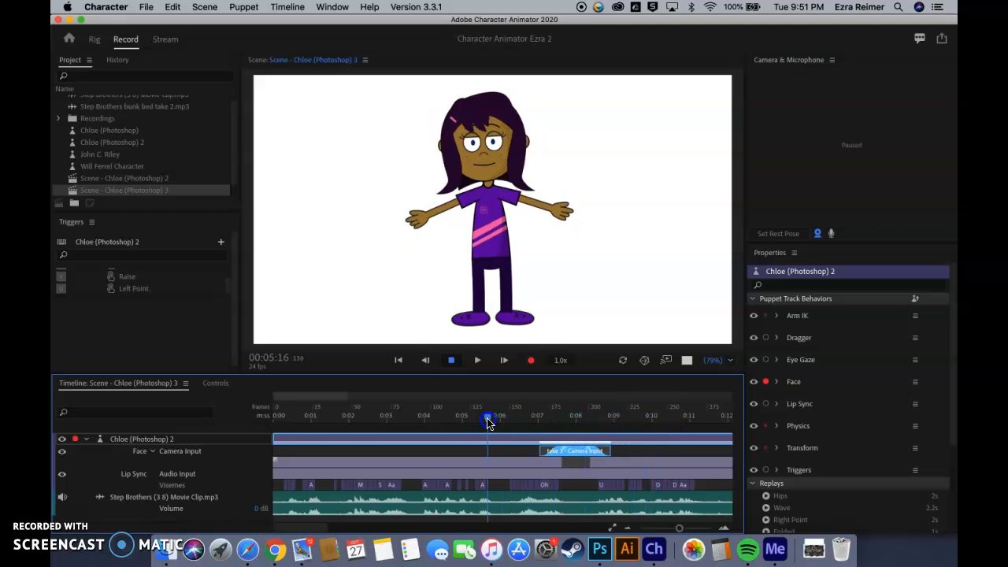
left_click(475, 364)
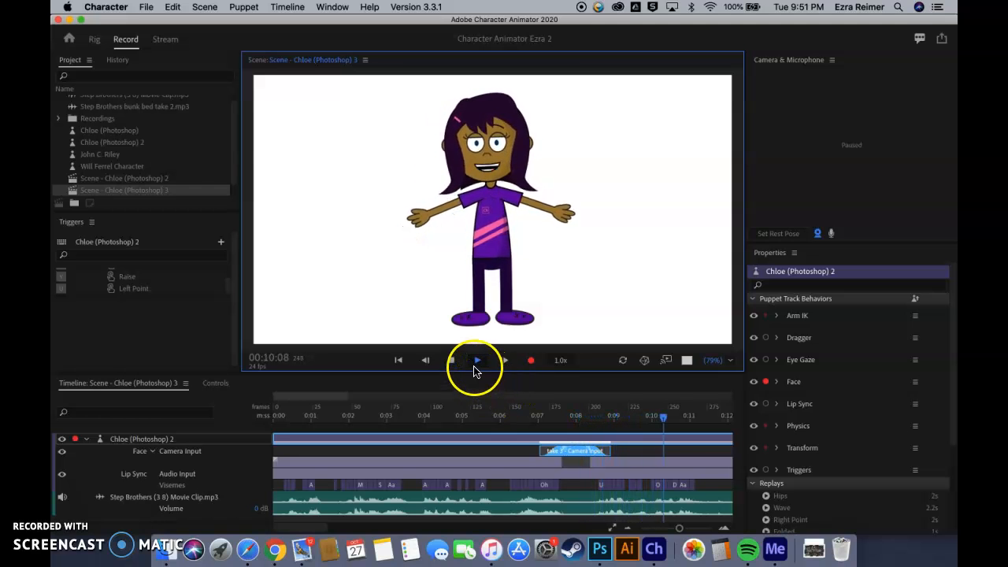
left_click(452, 362)
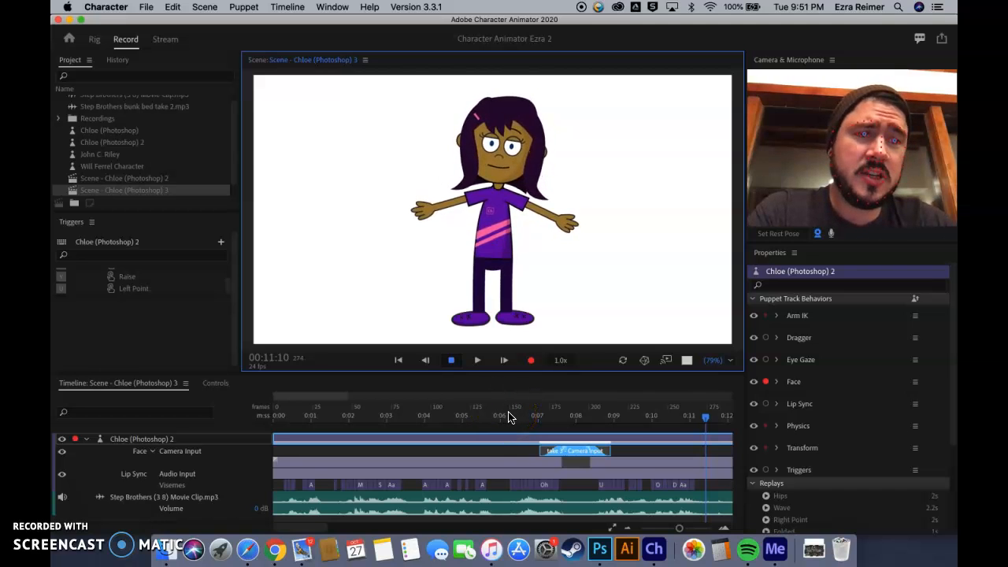
left_click(458, 441)
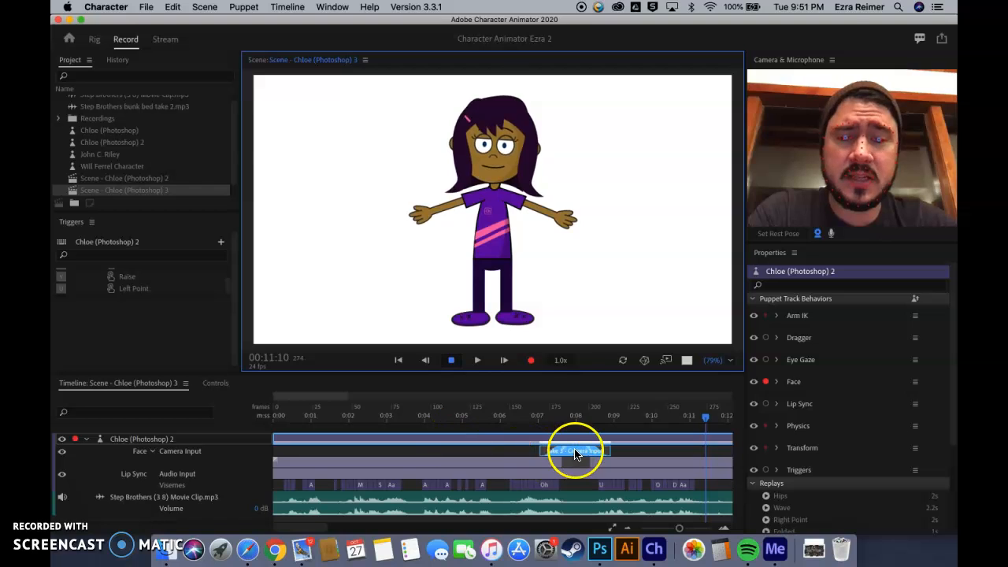
Step: Move the head-tilt Face take earlier to start at about 0:05, and play the scene back from the beginning
left_click_drag(575, 451, 495, 451)
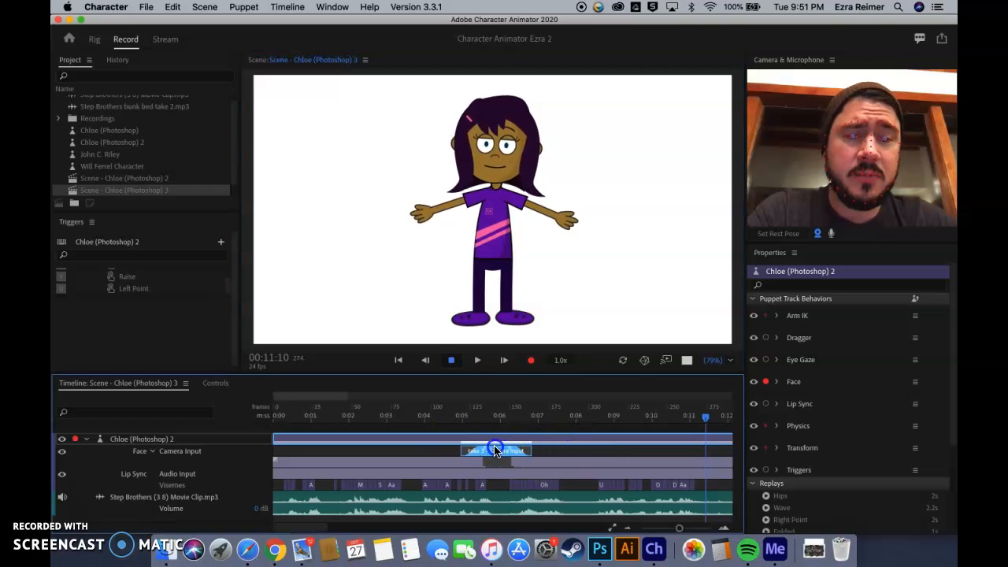
left_click(479, 361)
left_click(479, 360)
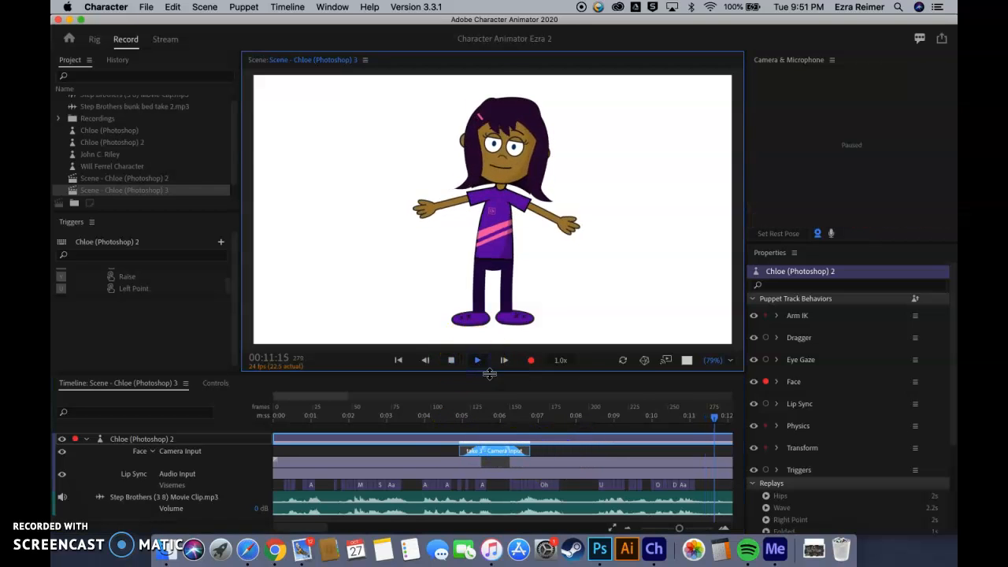
left_click(447, 360)
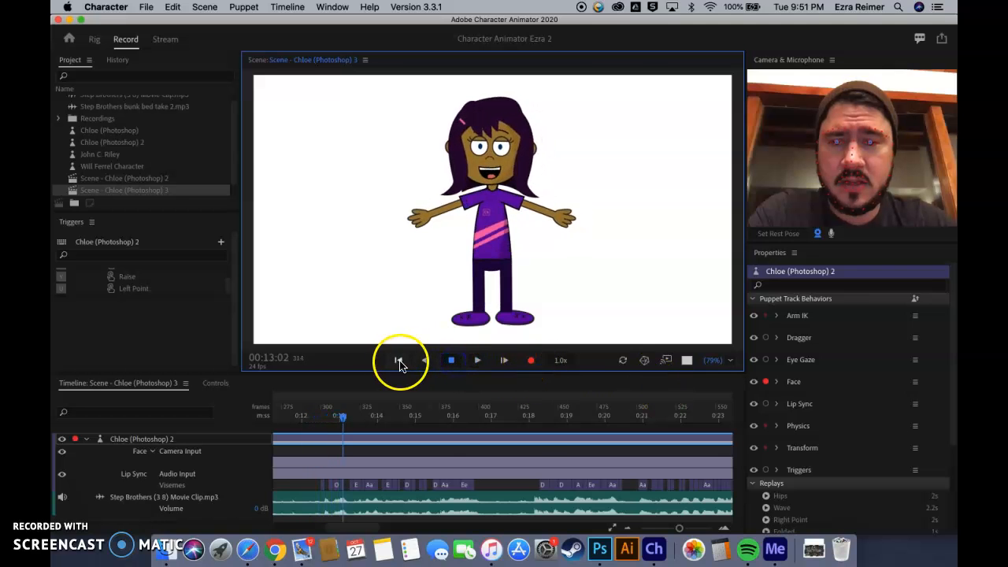
left_click(398, 359)
left_click(476, 359)
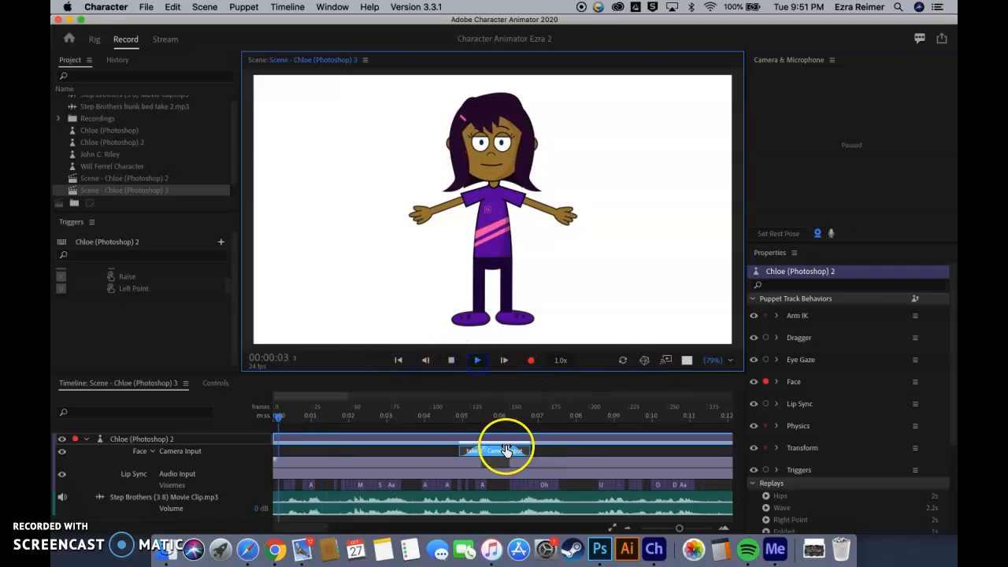
Step: Extend the end of the head-tilt Face take to about 0:08 and play back the lengthened section
left_click_drag(530, 452, 588, 451)
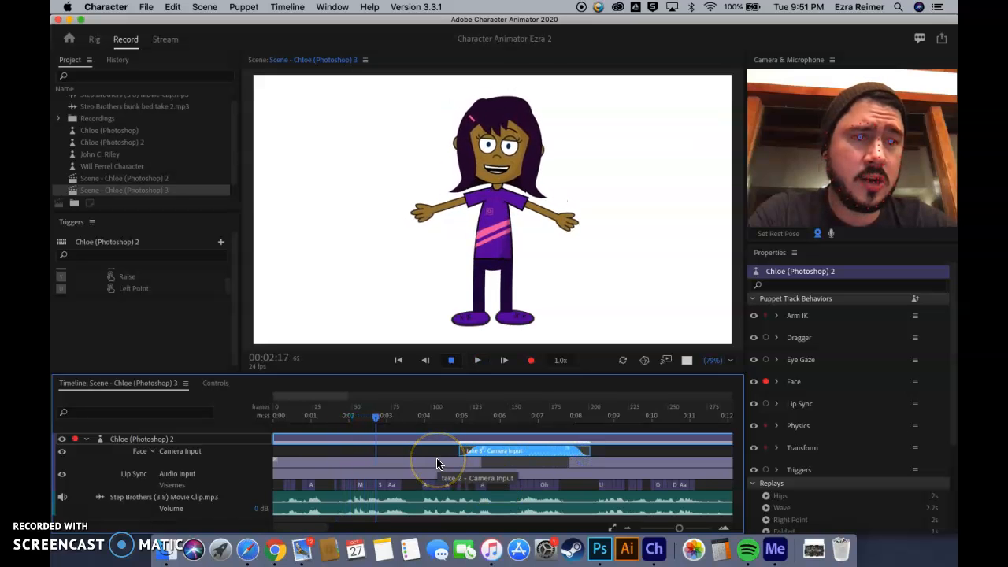
left_click(477, 360)
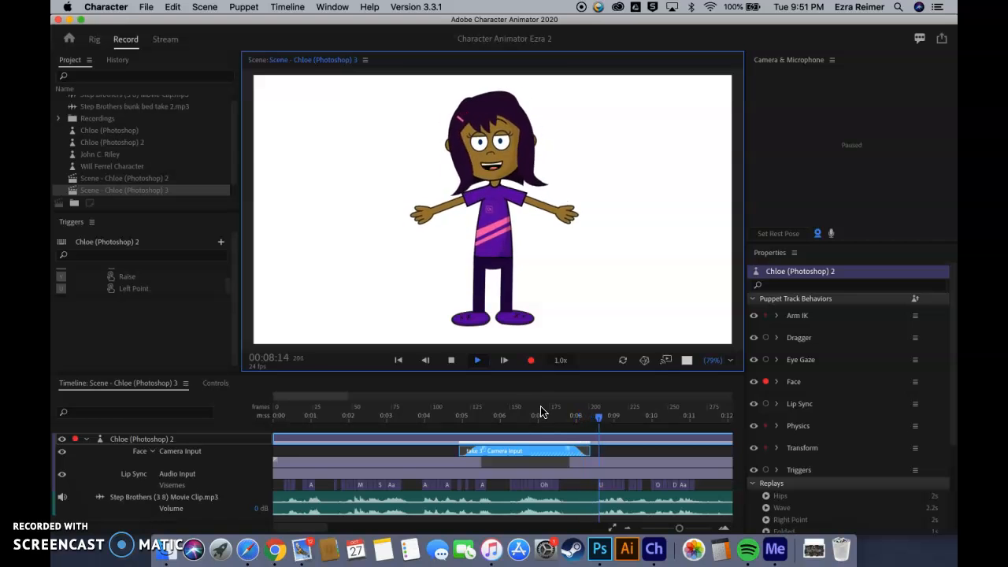
left_click(451, 360)
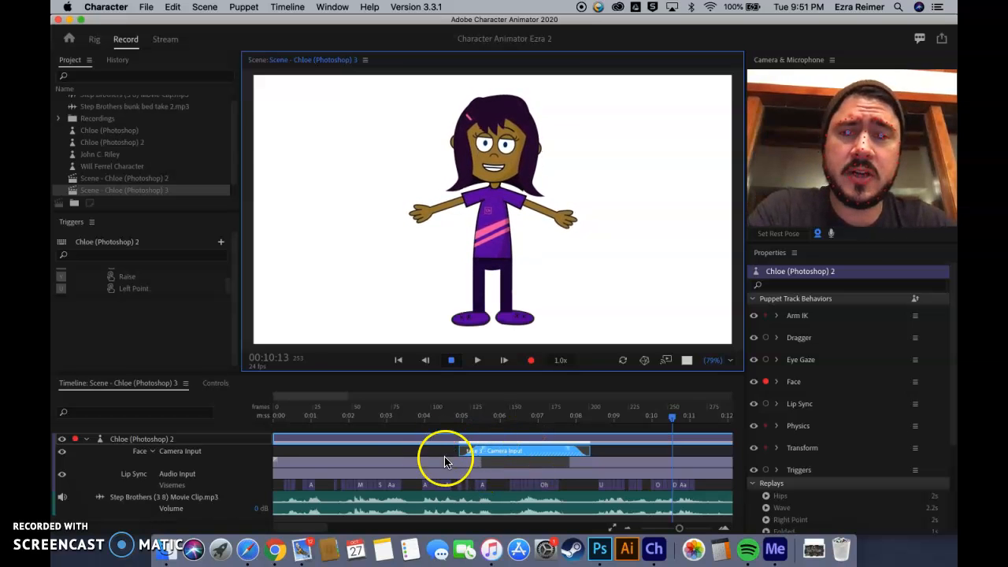
Step: Examine the Chloe puppet's available hand, mouth and arm pose triggers
scroll(158, 307, "up", 4)
scroll(152, 351, "up", 1)
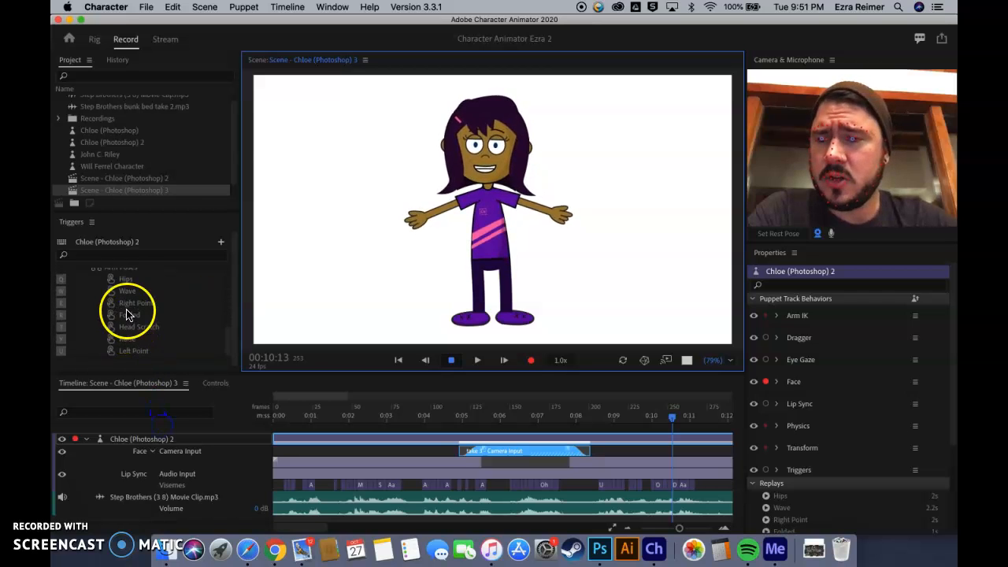
scroll(126, 316, "up", 5)
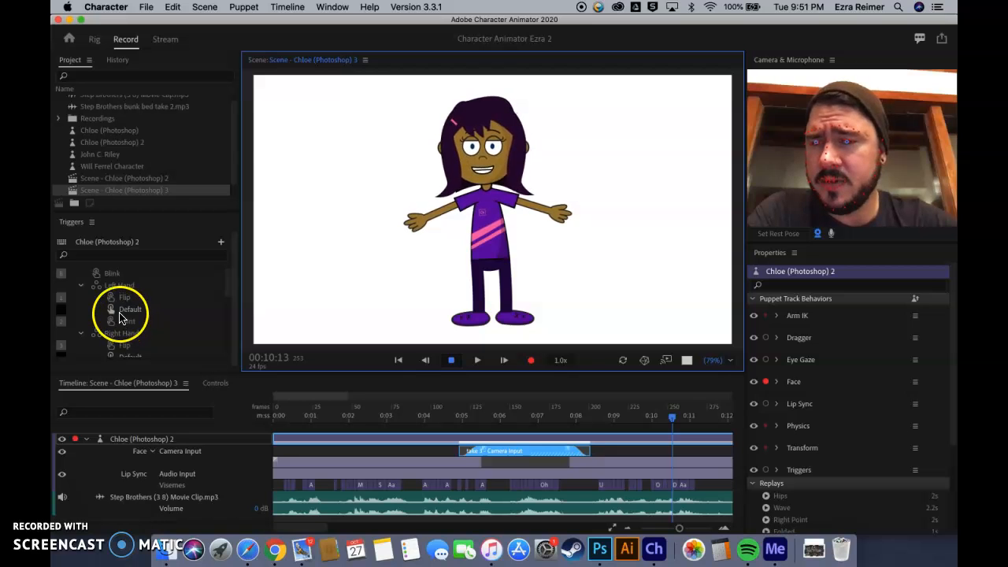
scroll(124, 315, "down", 2)
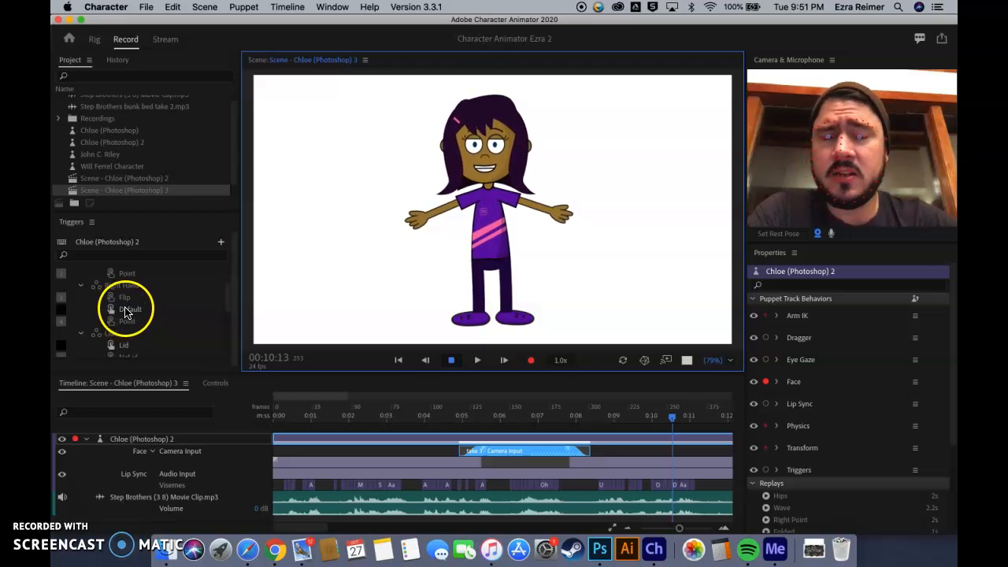
scroll(121, 309, "down", 2)
scroll(121, 306, "down", 2)
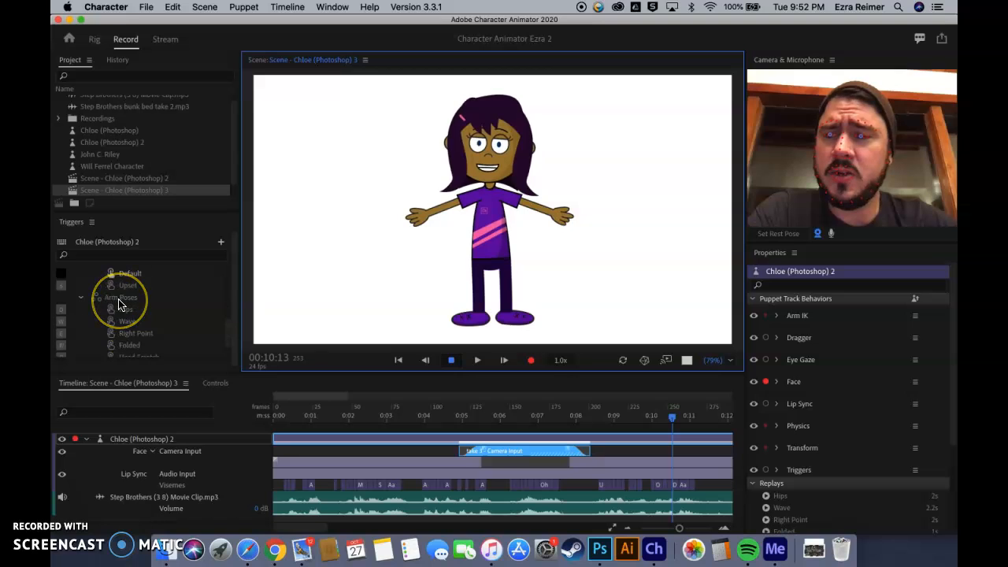
scroll(120, 305, "up", 1)
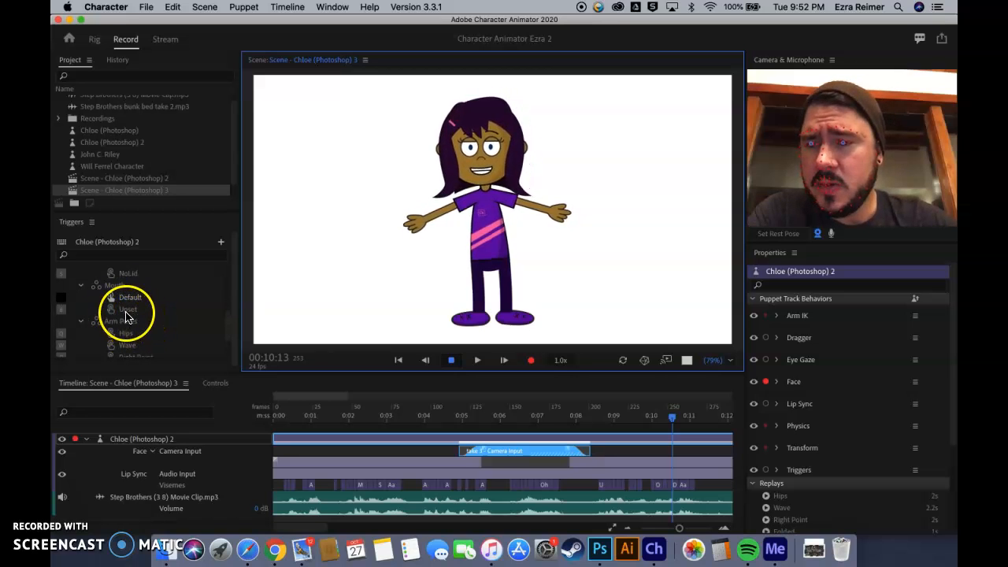
Step: Arm the Triggers behavior for recording and test the Upset mouth trigger on the puppet
left_click(64, 315)
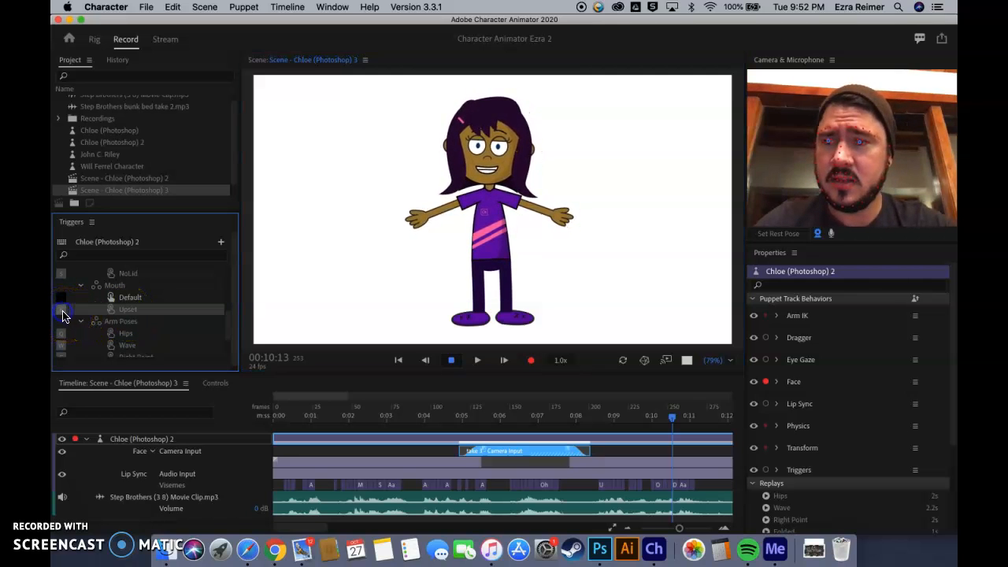
left_click_drag(62, 310, 129, 314)
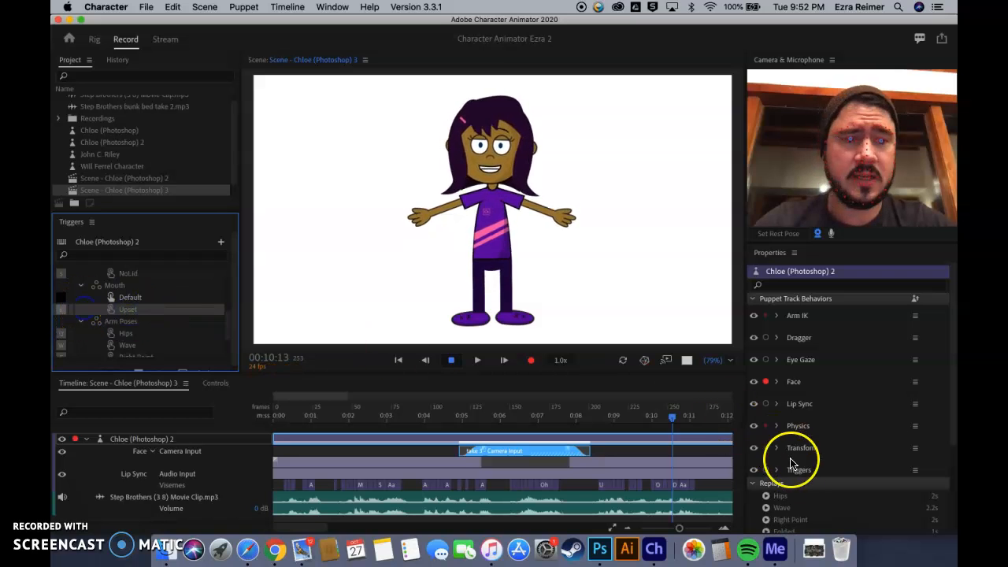
left_click(765, 469)
left_click(130, 312)
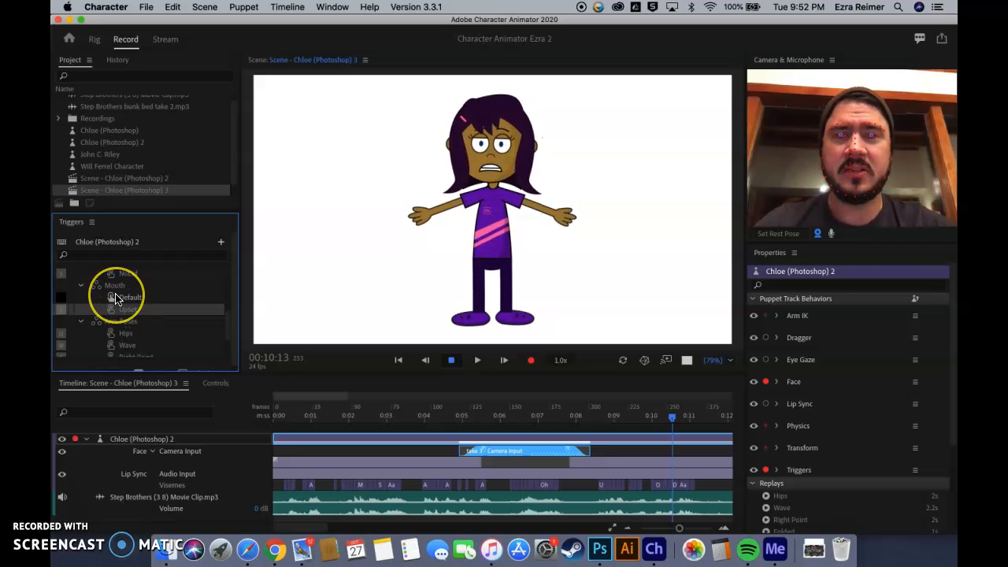
left_click(119, 299)
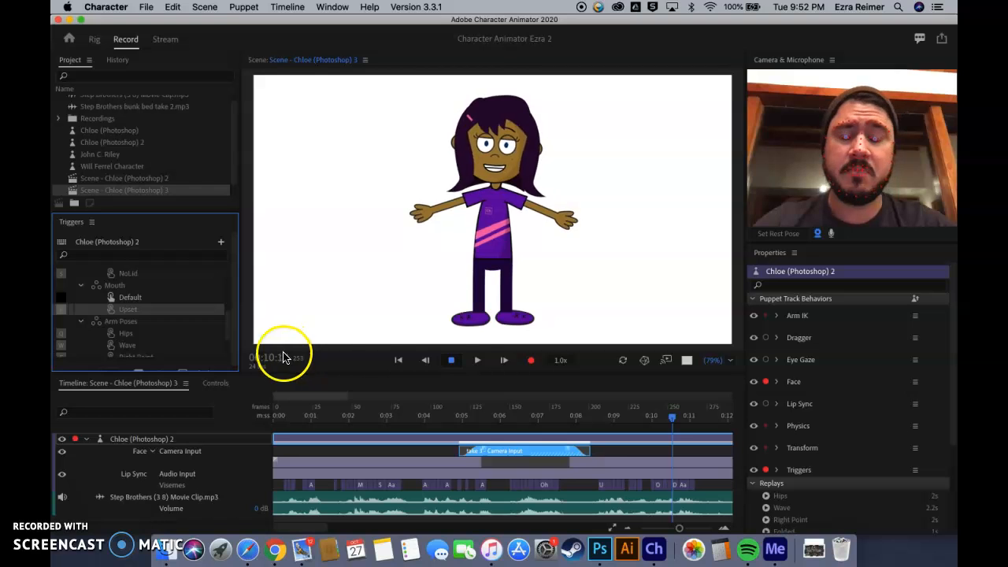
Step: Play back the later part of the scene, reviewing the section from 00:25:00
left_click_drag(677, 416, 311, 439)
left_click(478, 360)
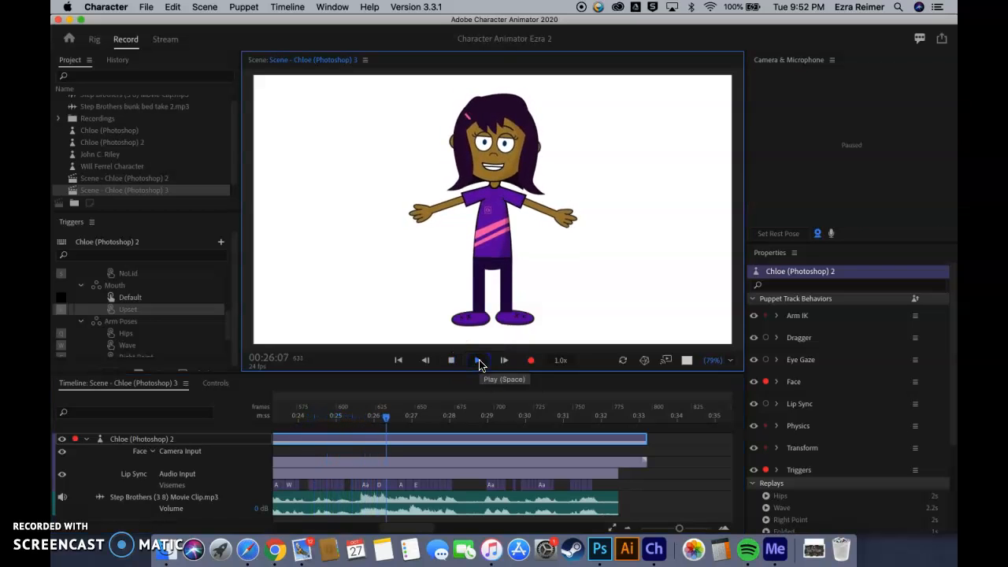
left_click(451, 360)
left_click_drag(473, 416, 336, 423)
left_click(483, 360)
left_click(450, 360)
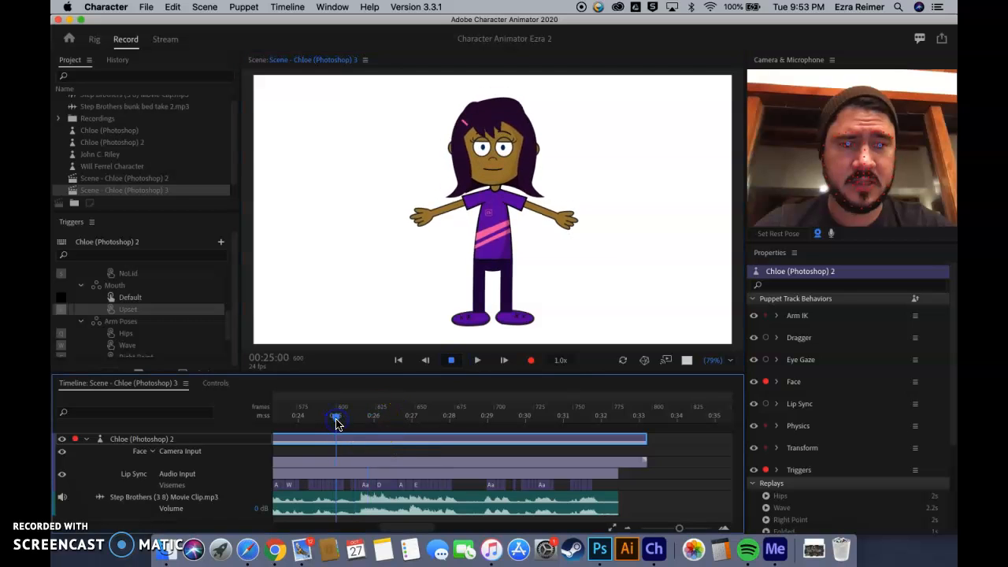
Step: Disarm the Face behavior so only Triggers is recorded, and play the scene's ending from 00:25:00
left_click(763, 382)
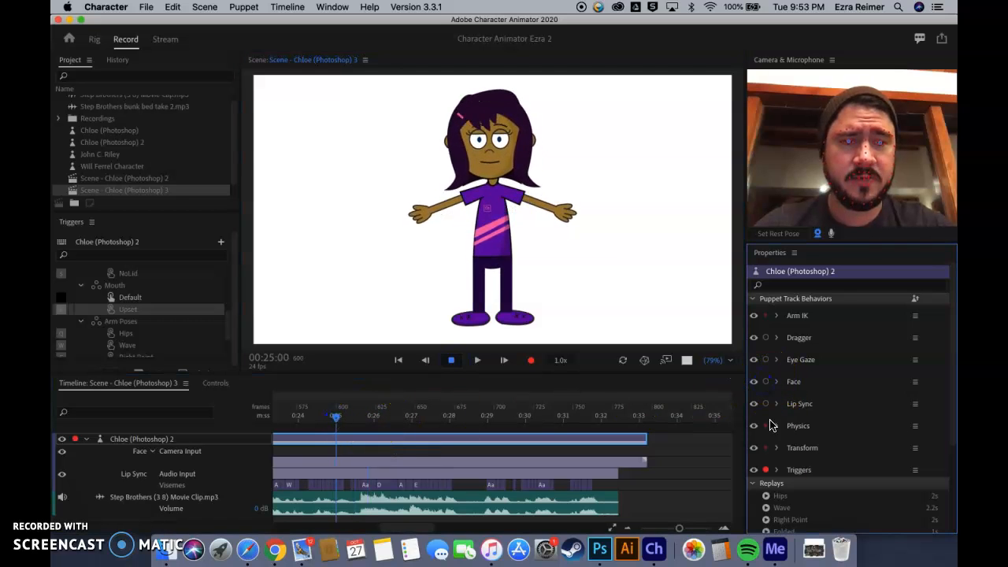
left_click(475, 361)
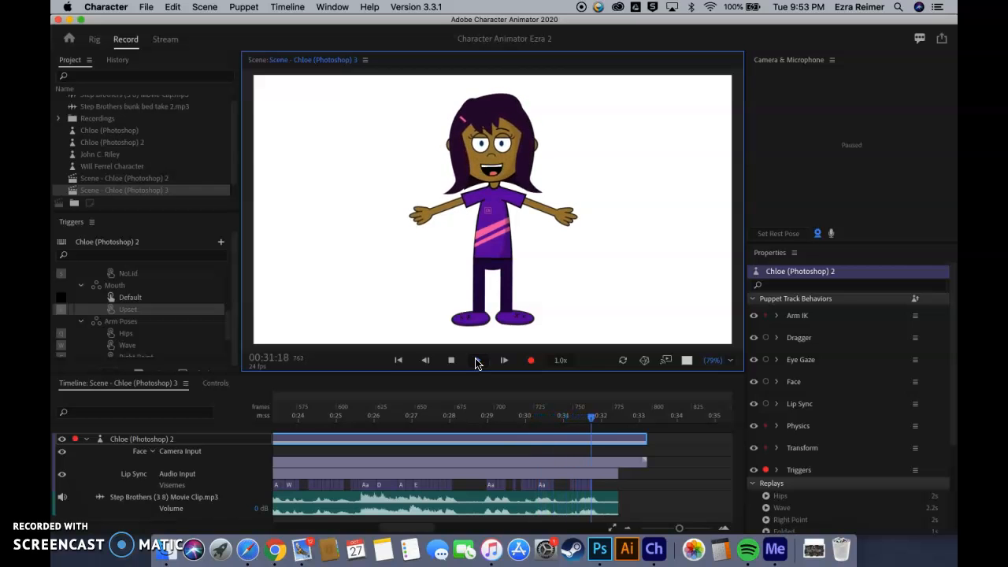
left_click(450, 360)
left_click_drag(666, 418, 434, 419)
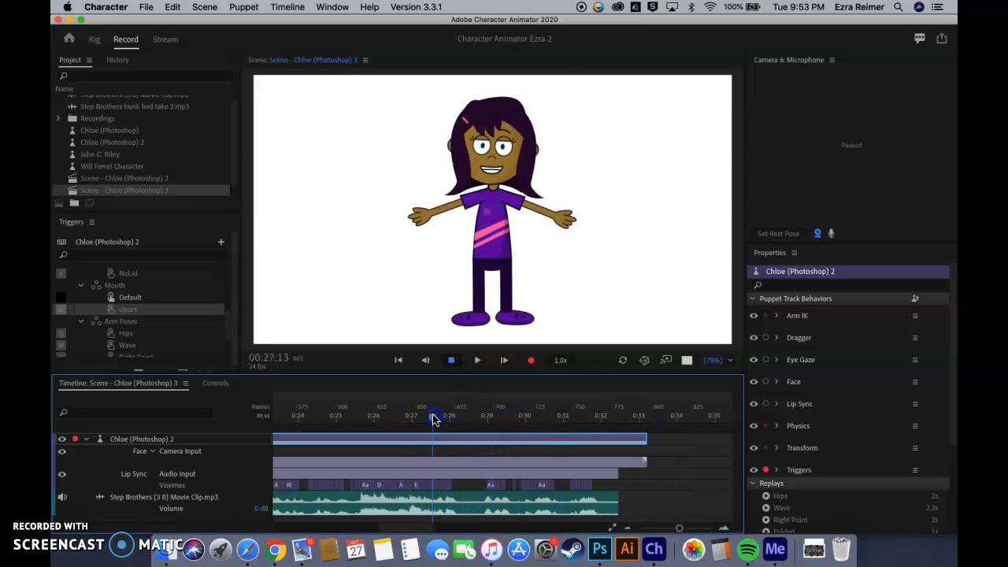
Step: Record a Triggers take from the scene's start to about 00:32:10, performing arm poses including Hips, Wave, Raise and Left Point
left_click(399, 361)
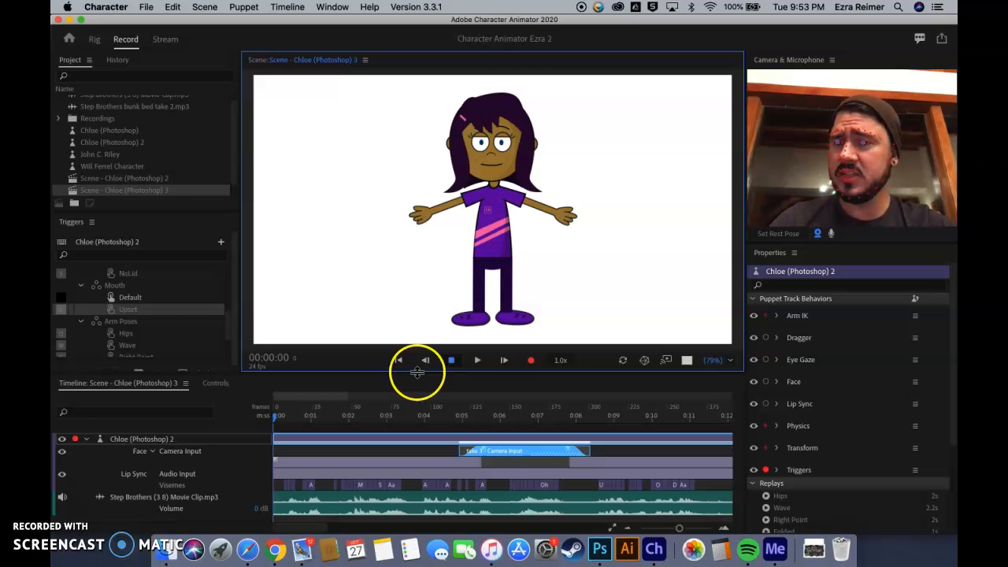
scroll(169, 339, "down", 3)
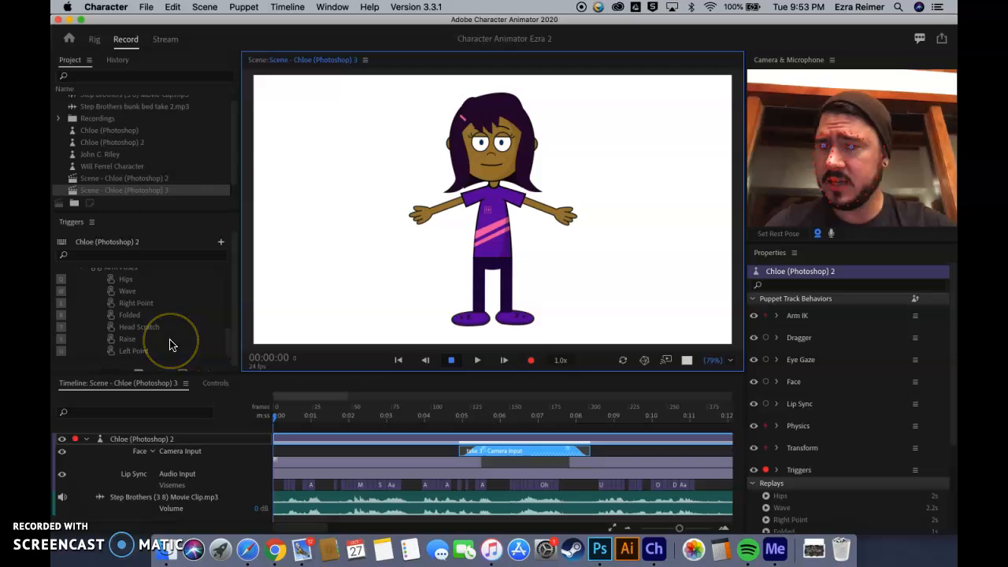
key("q")
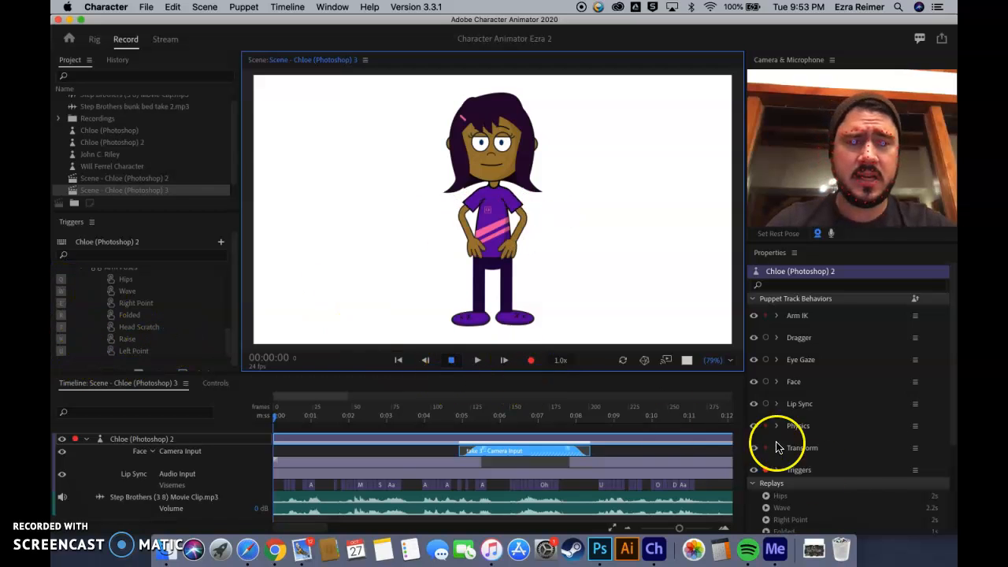
left_click(529, 360)
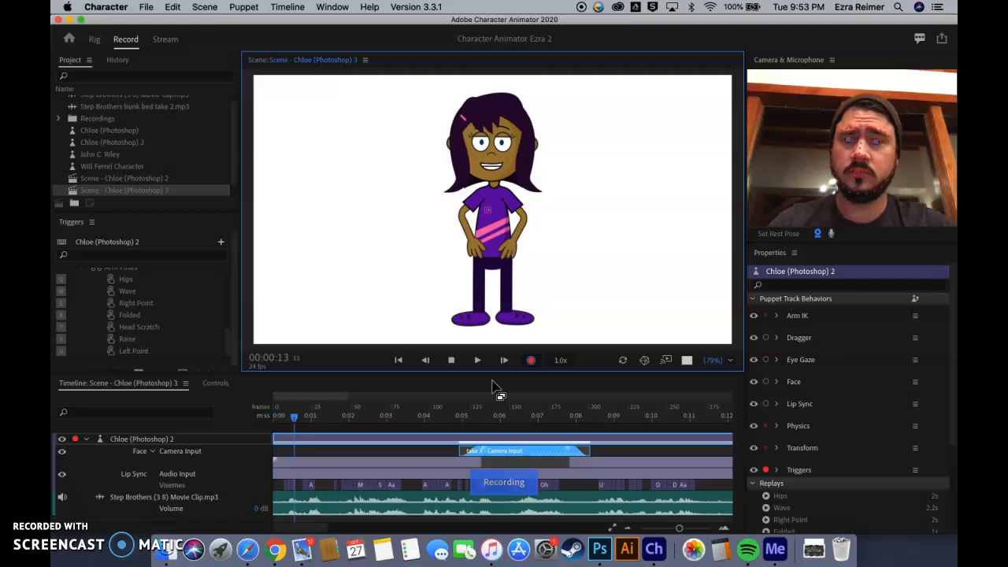
key("w")
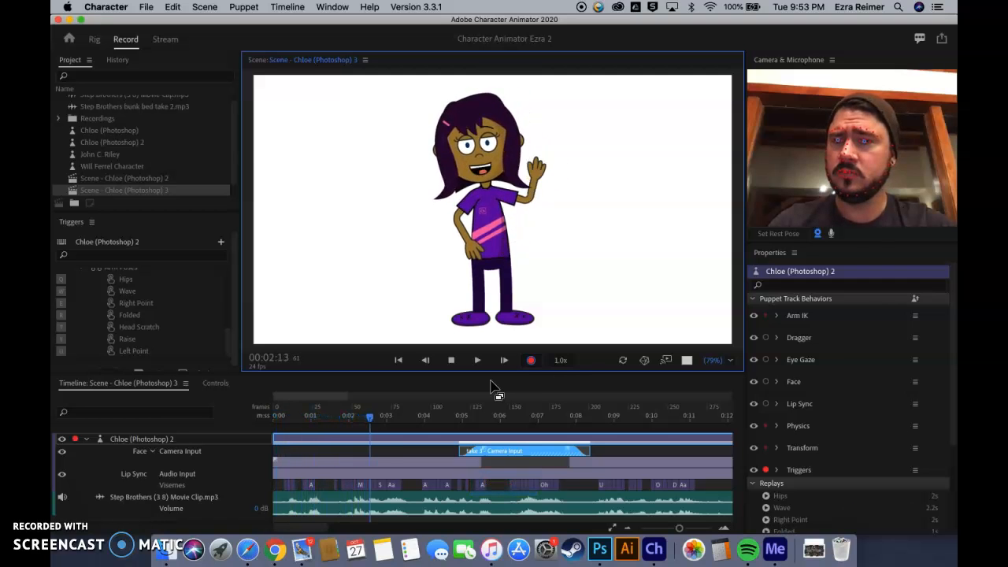
key("r")
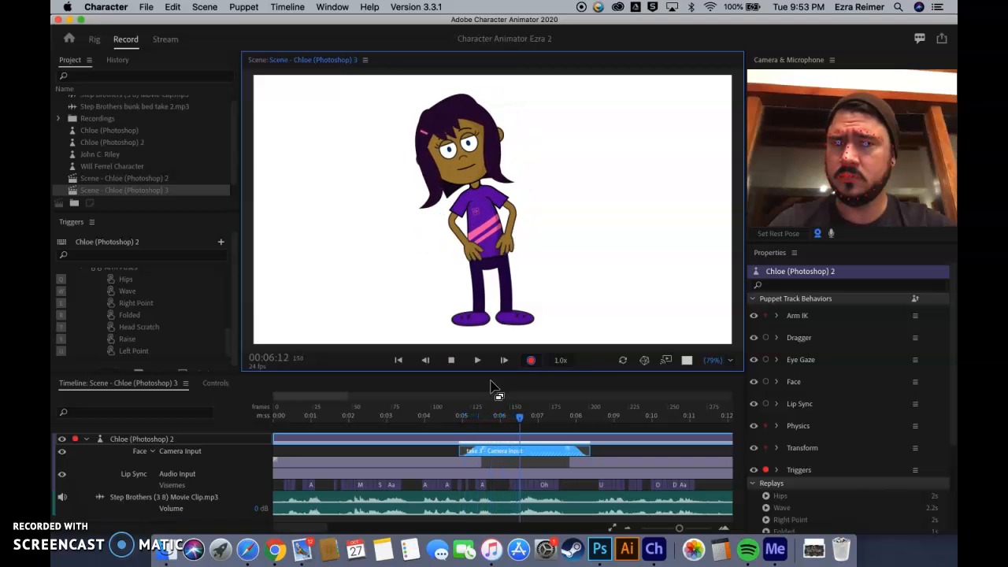
key("w")
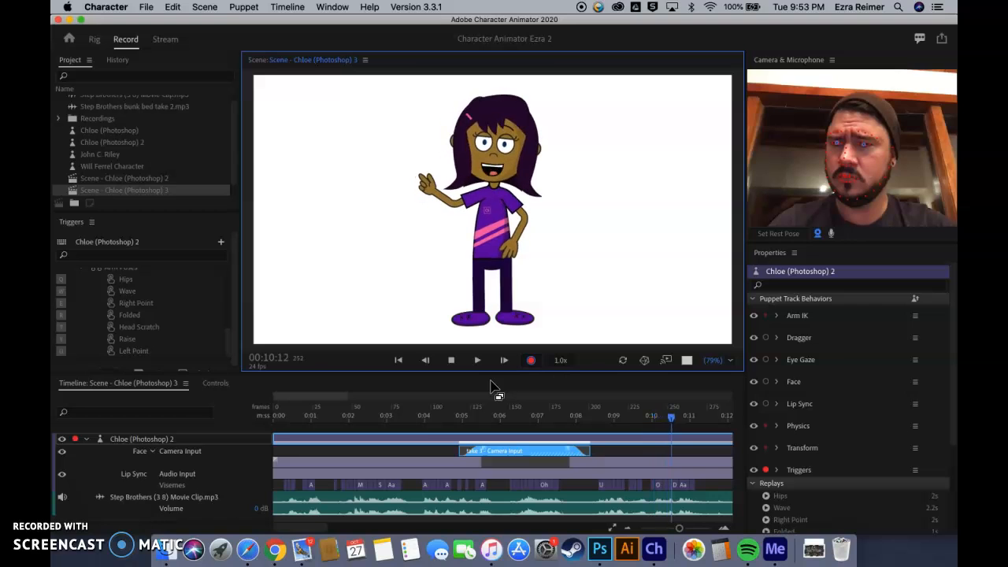
key("t")
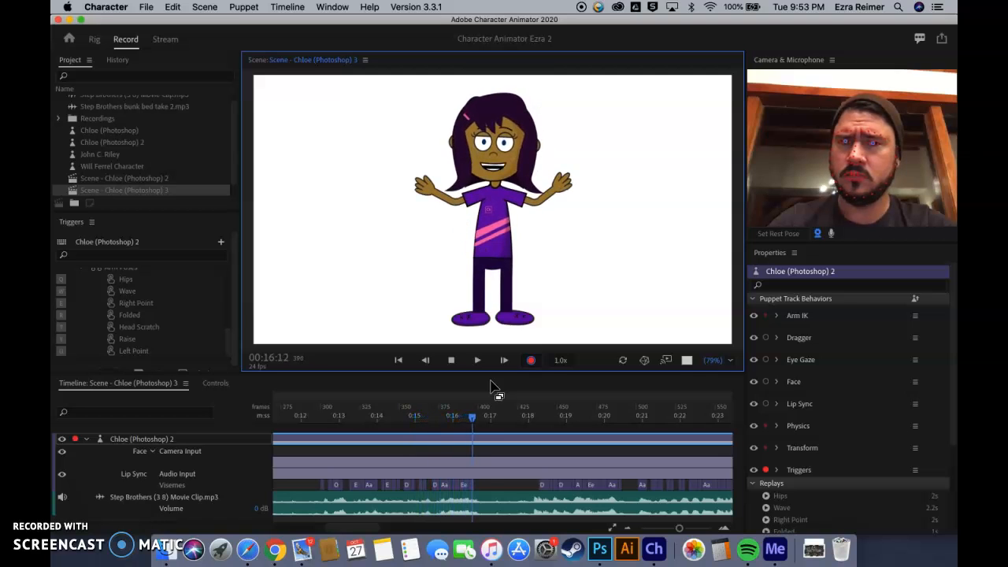
key("w")
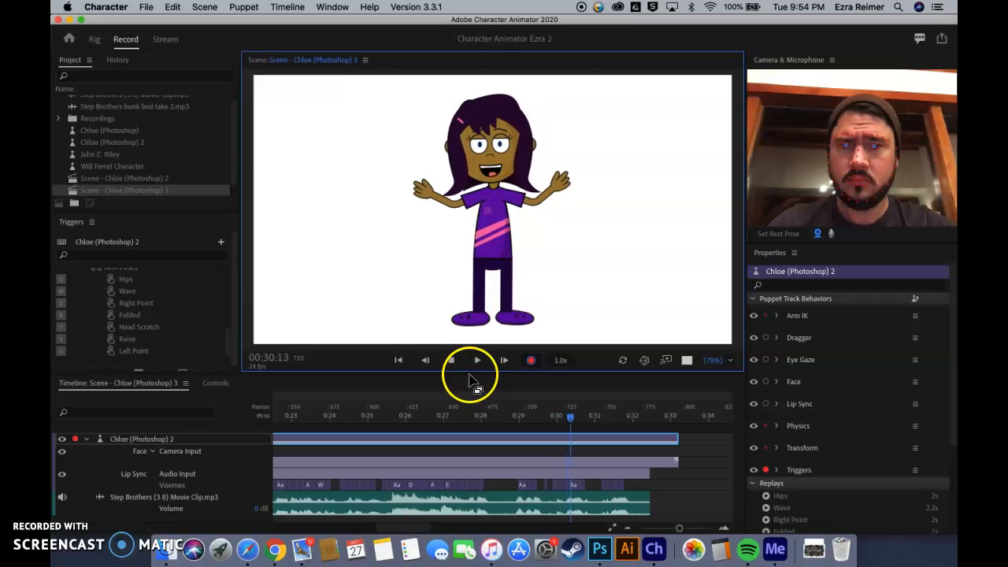
left_click(530, 361)
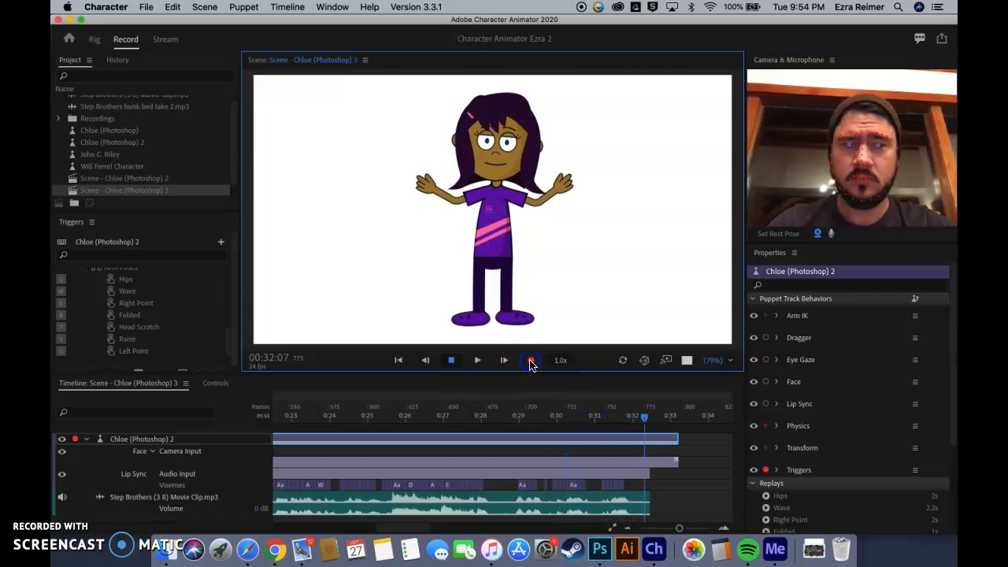
left_click(531, 363)
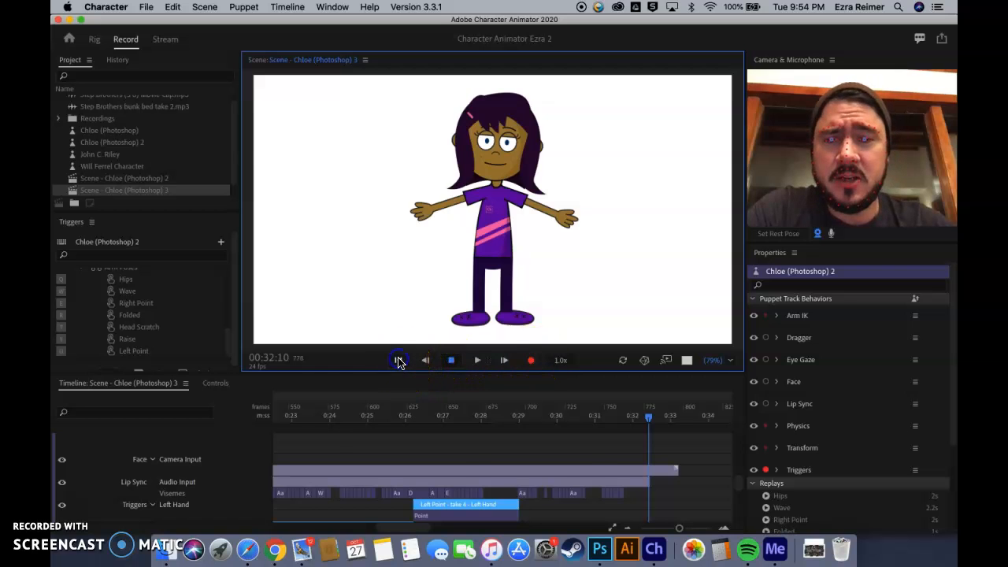
Step: Play back the recorded arm-pose triggers from the start of the scene to about 00:30:08
left_click(398, 360)
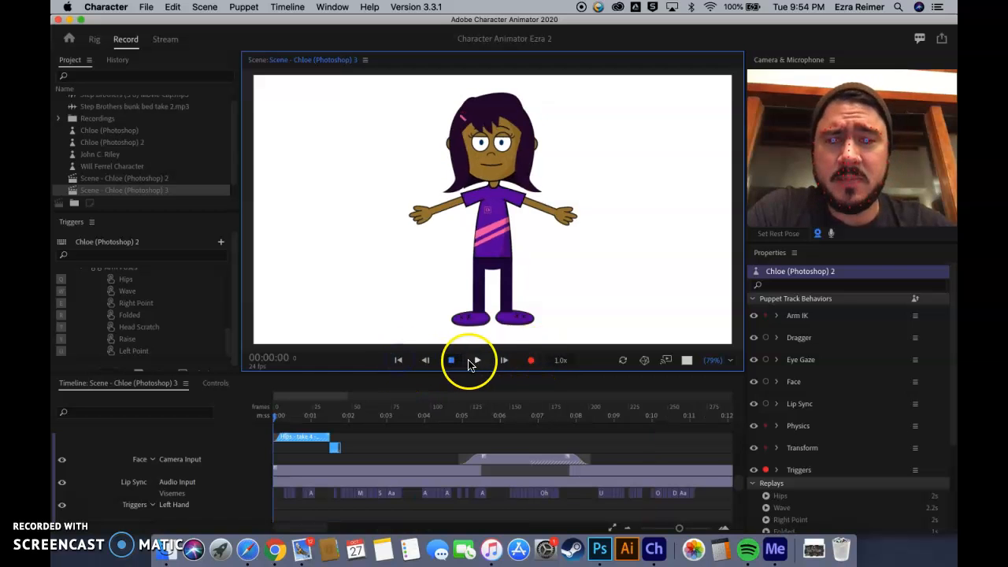
left_click(475, 360)
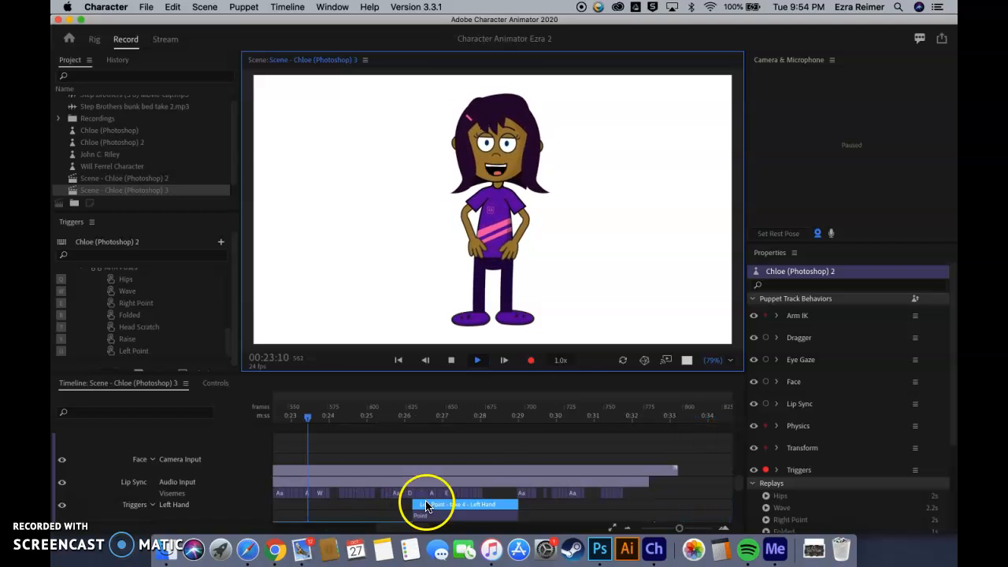
left_click(451, 361)
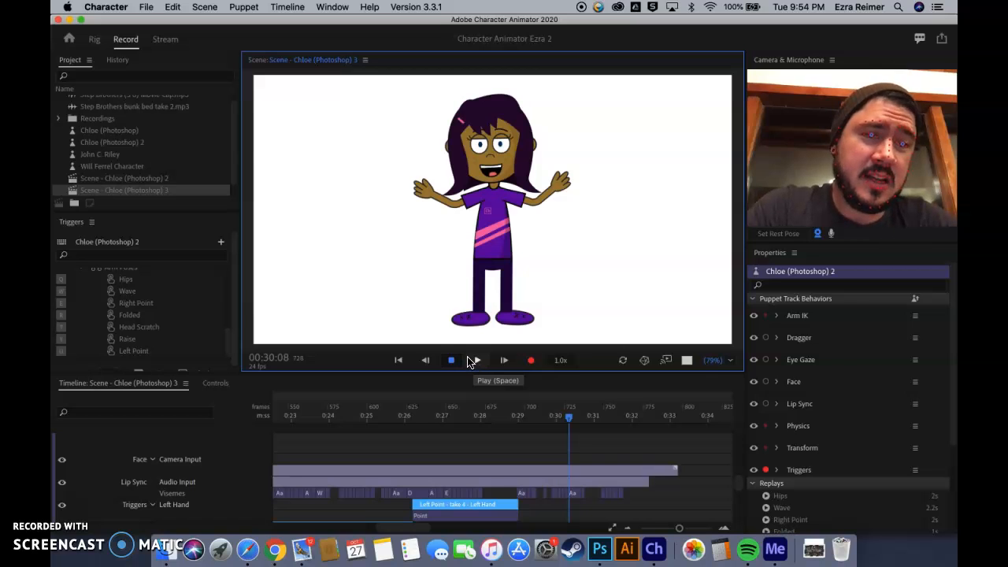
left_click(438, 339)
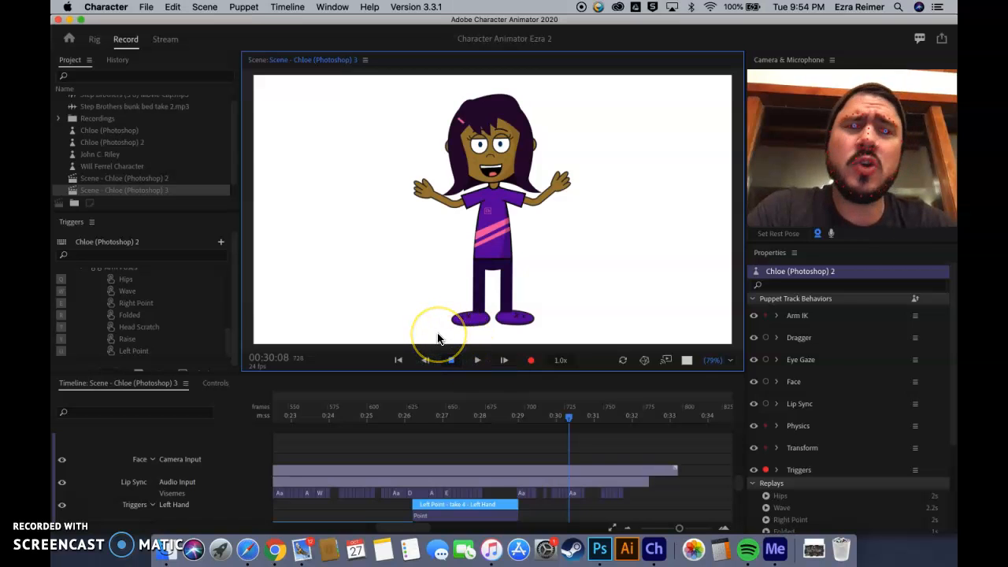
scroll(166, 327, "down", 5)
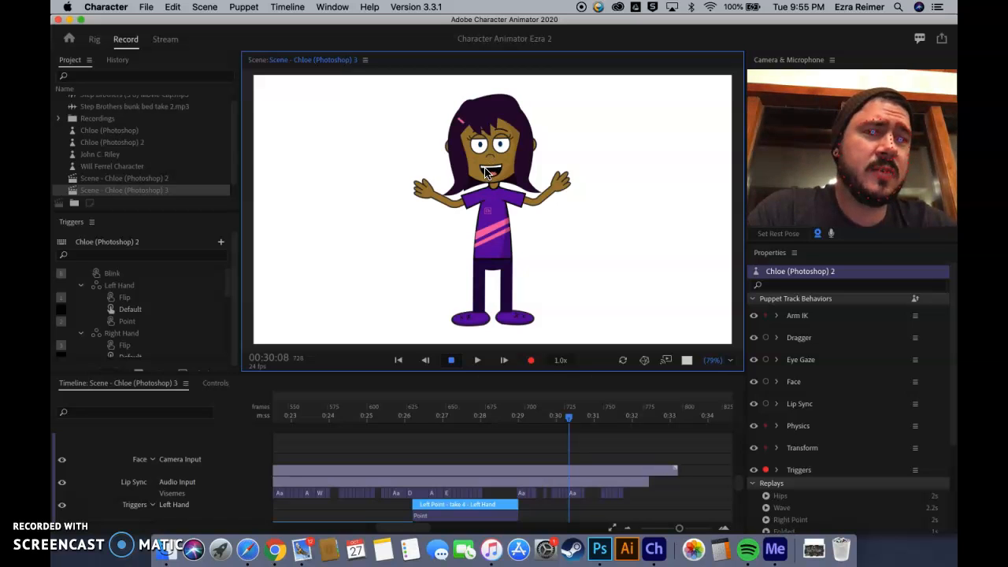
left_click_drag(485, 173, 441, 205)
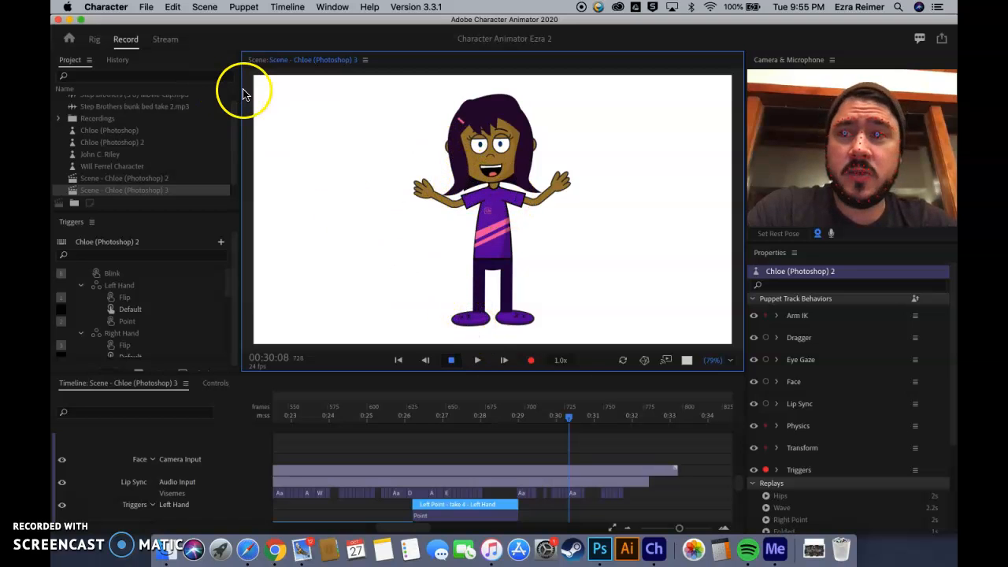
Step: Export the scene via Adobe Media Encoder as H.264, reusing the existing Take1 video's name but ending in Take3, and start encoding the queue
left_click(146, 7)
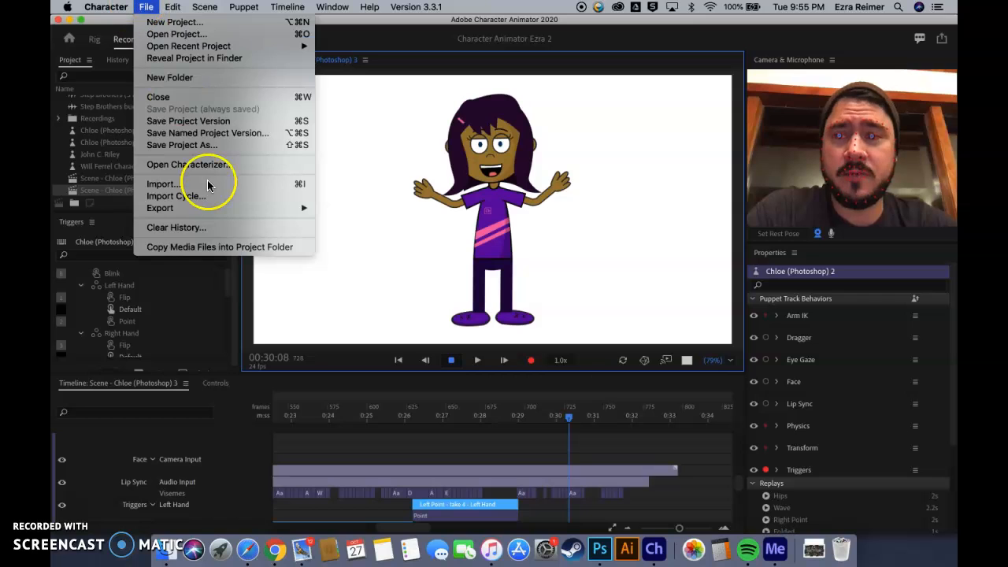
mouse_move(217, 208)
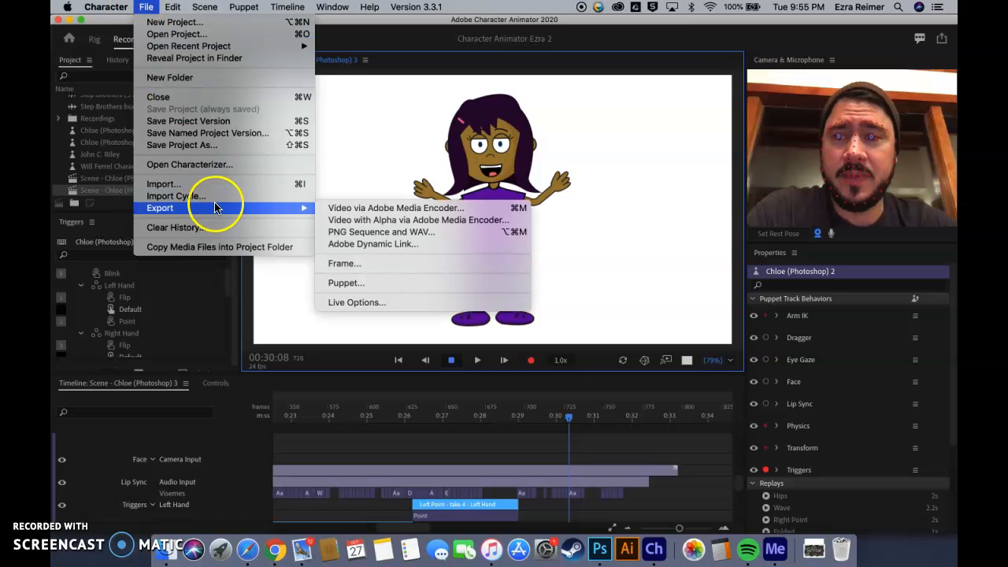
left_click(367, 209)
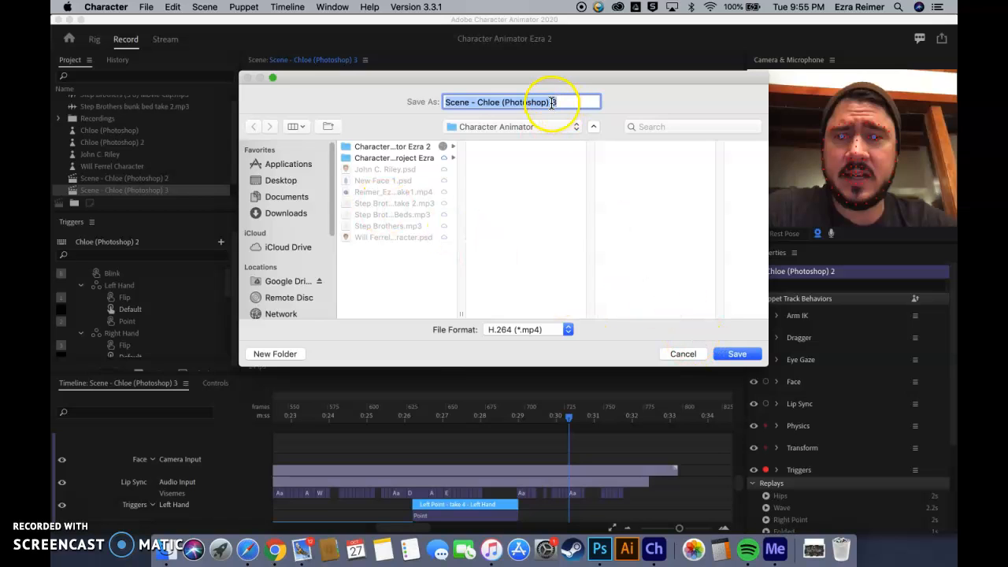
left_click(391, 193)
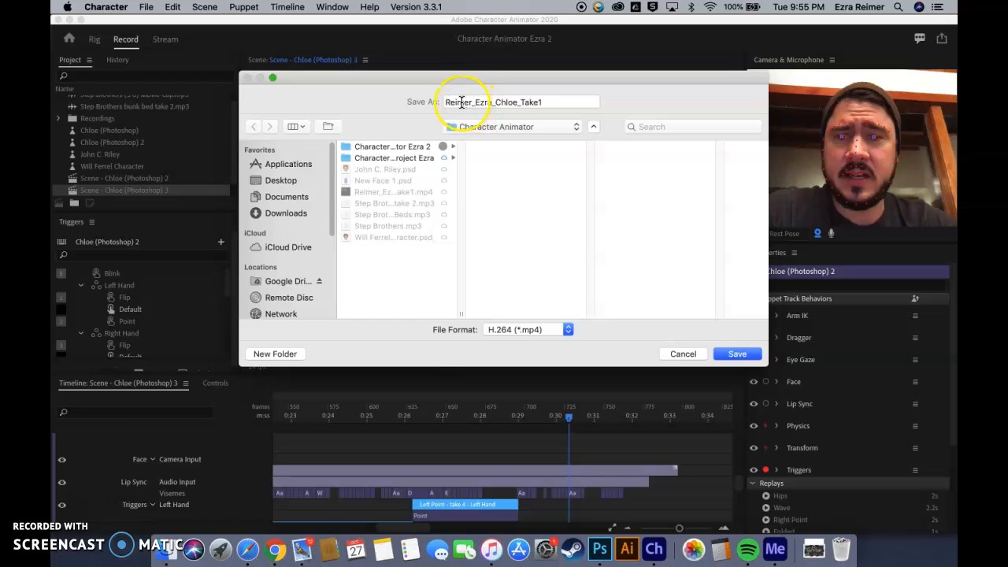
left_click(548, 101)
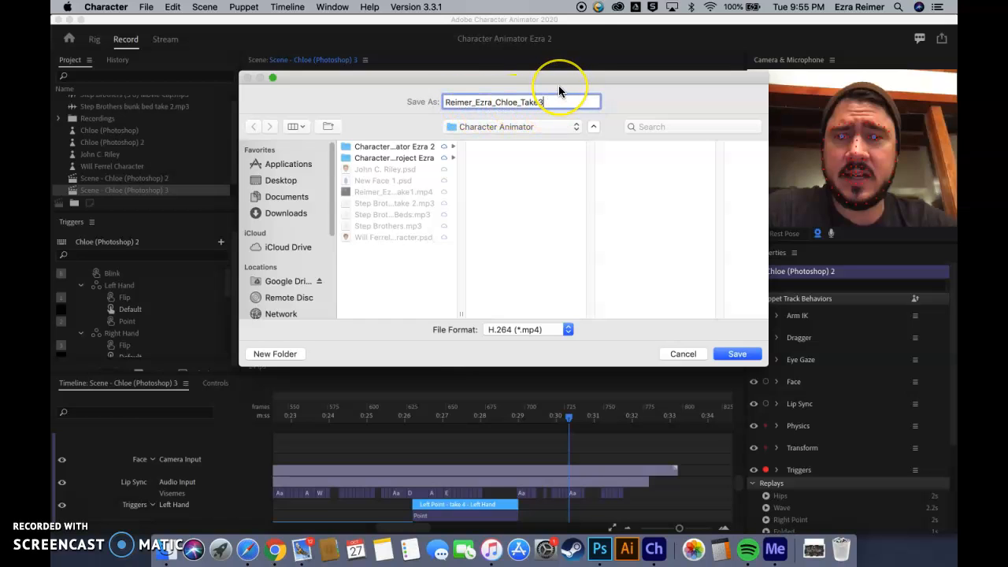
left_click(737, 354)
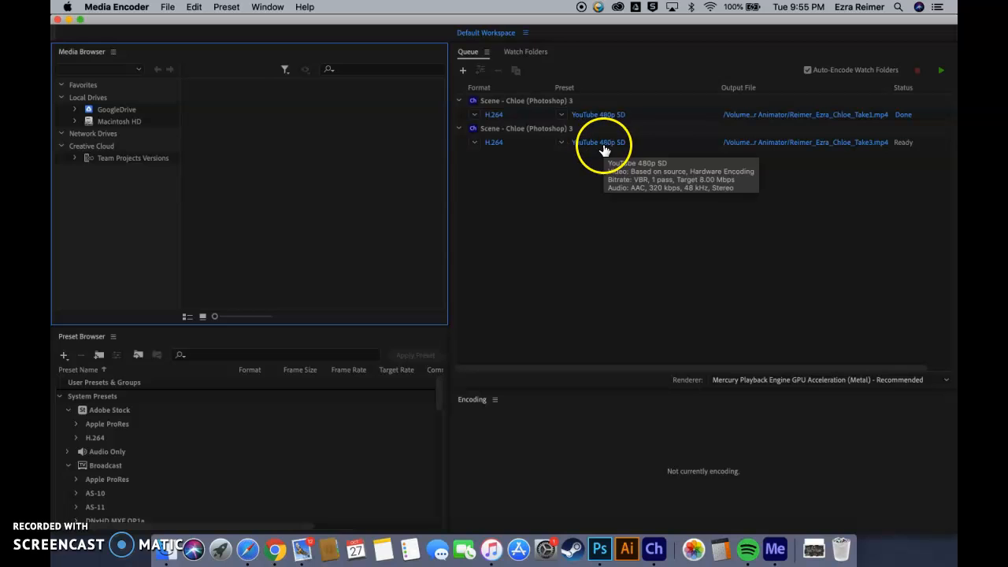
left_click(941, 70)
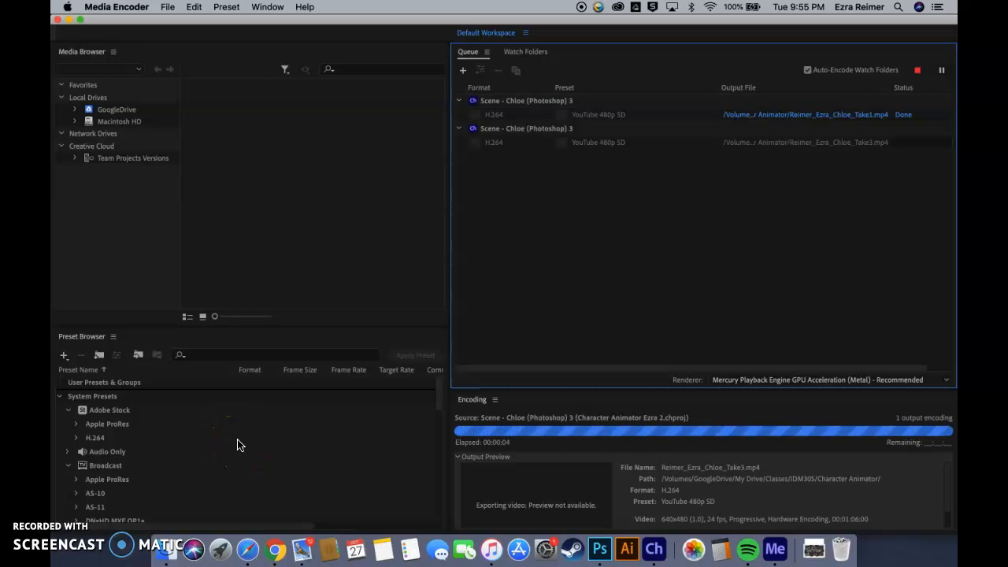
left_click(227, 441)
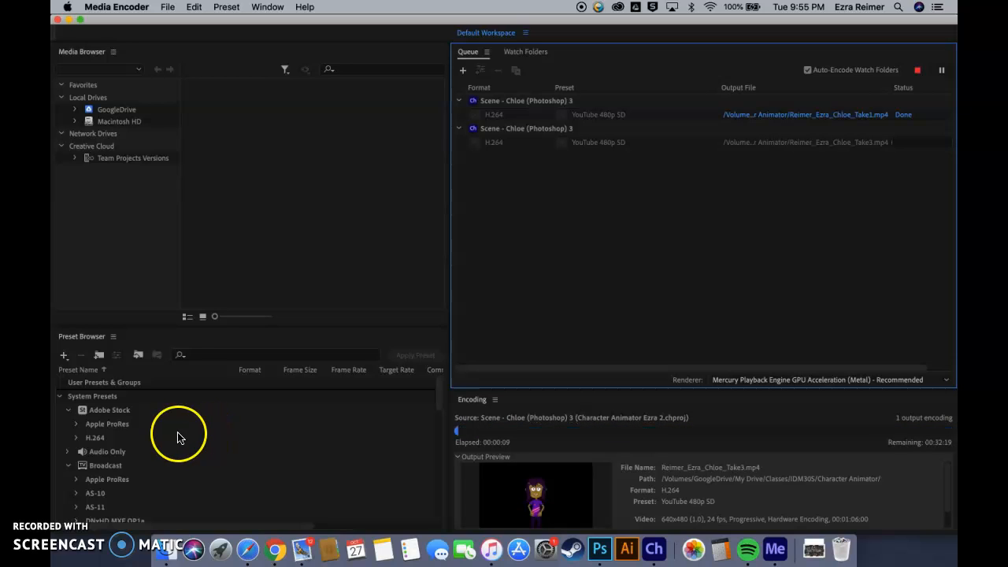
left_click(108, 478)
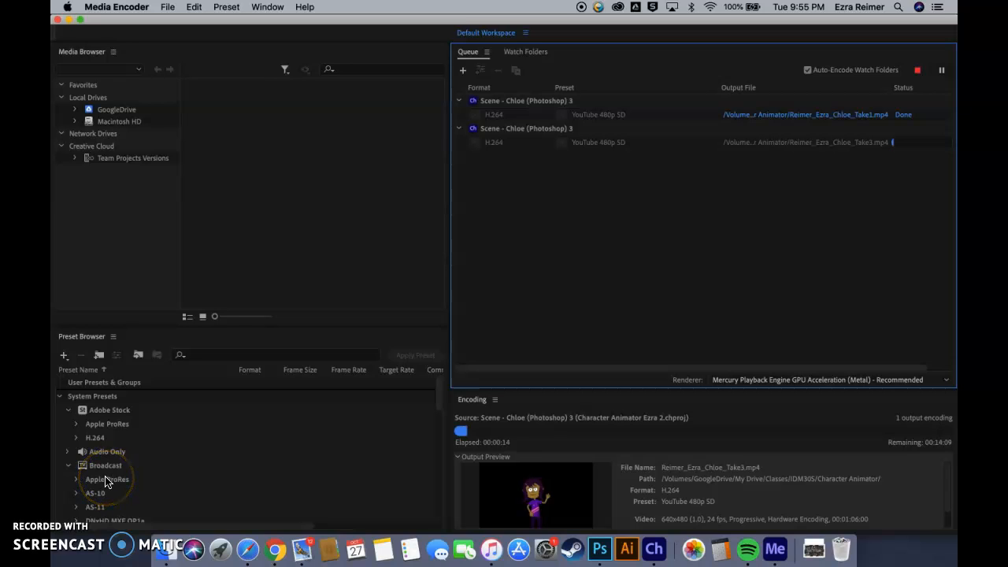
left_click(96, 480)
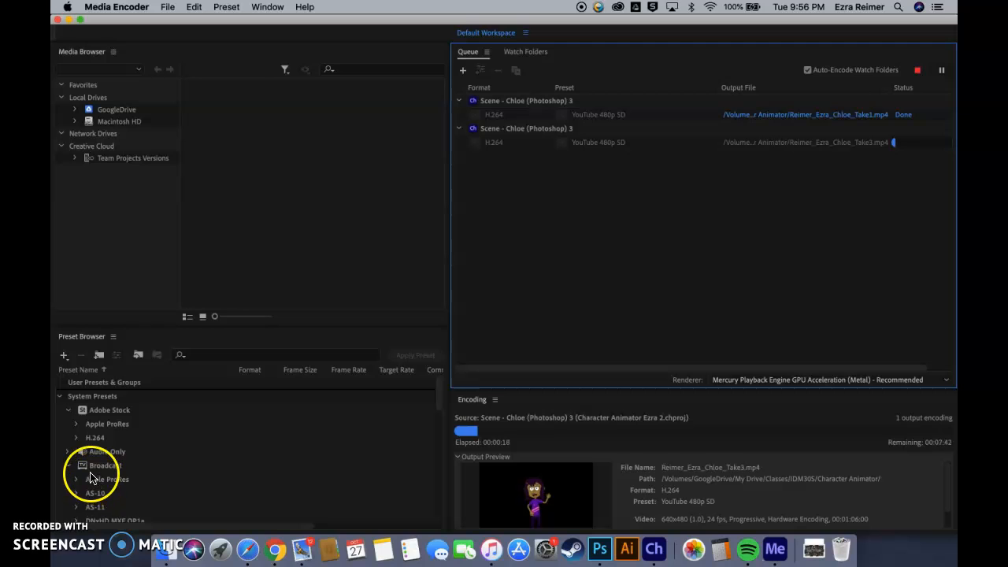